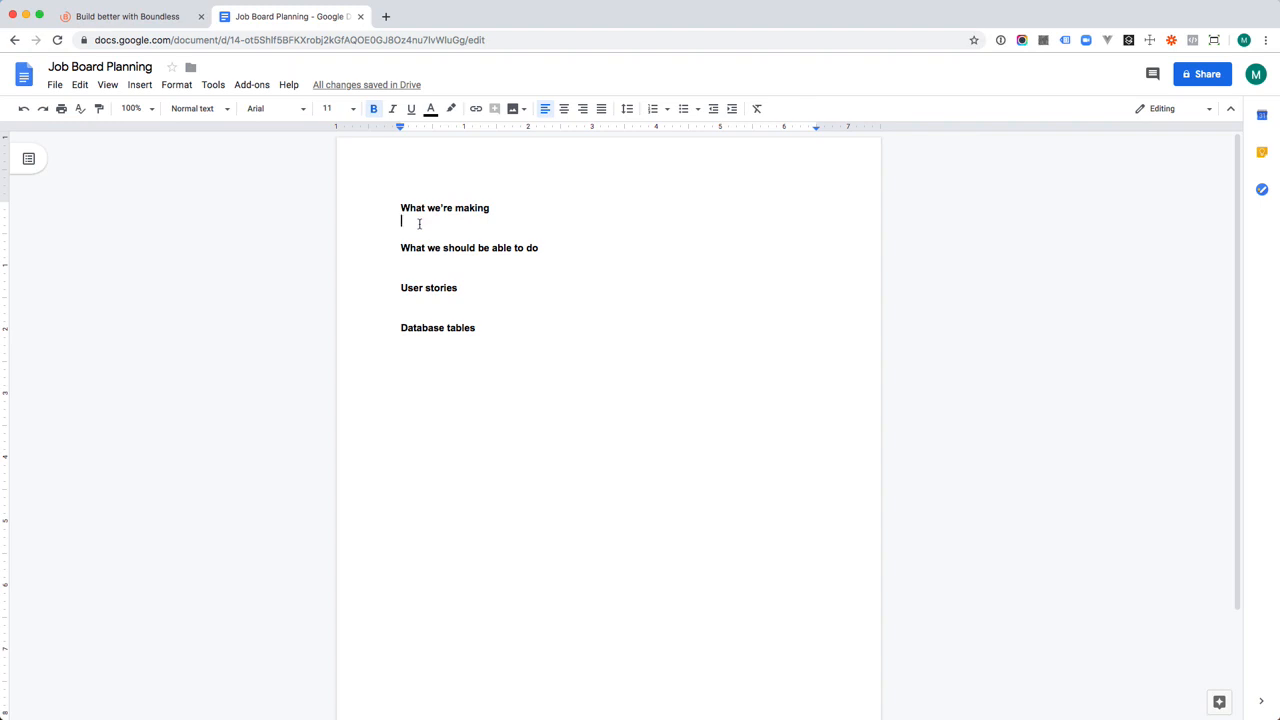
Under "What we're making", write in regular weight "We're making a job board, specifically for no code jobs."
key("super+b")
type("Job")
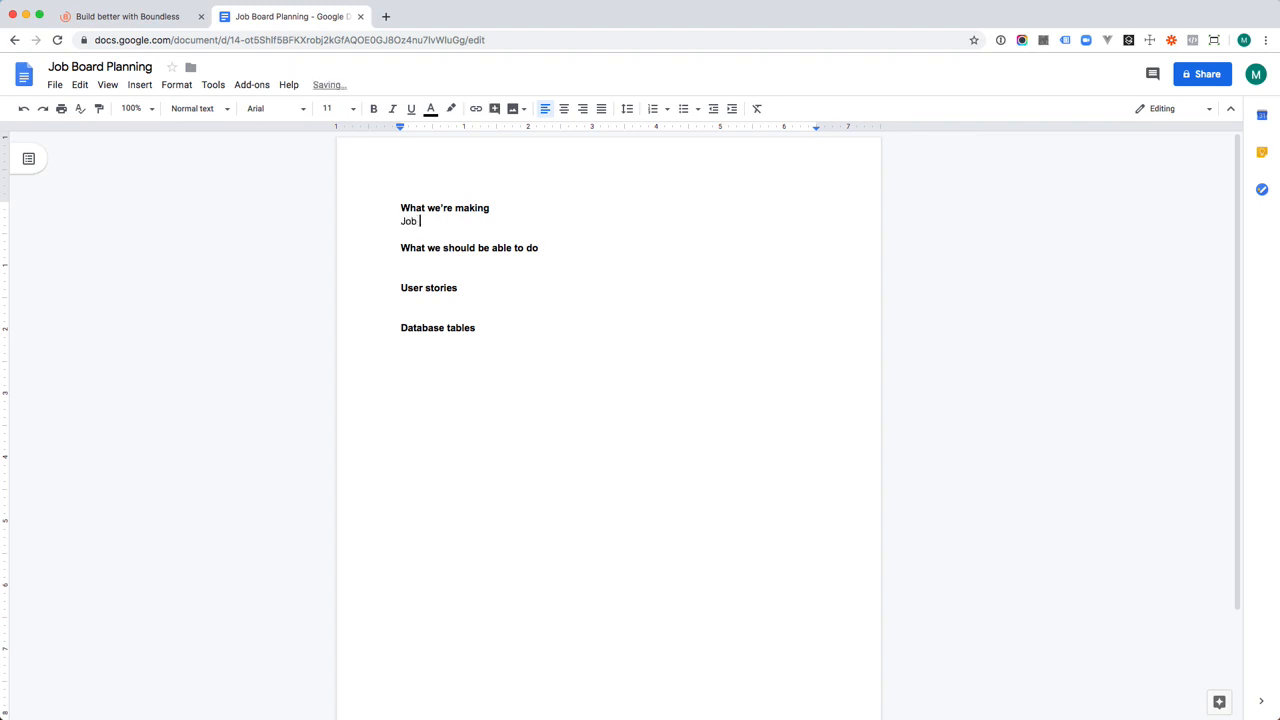
key("super+shift+Left")
type("We're making a job boar")
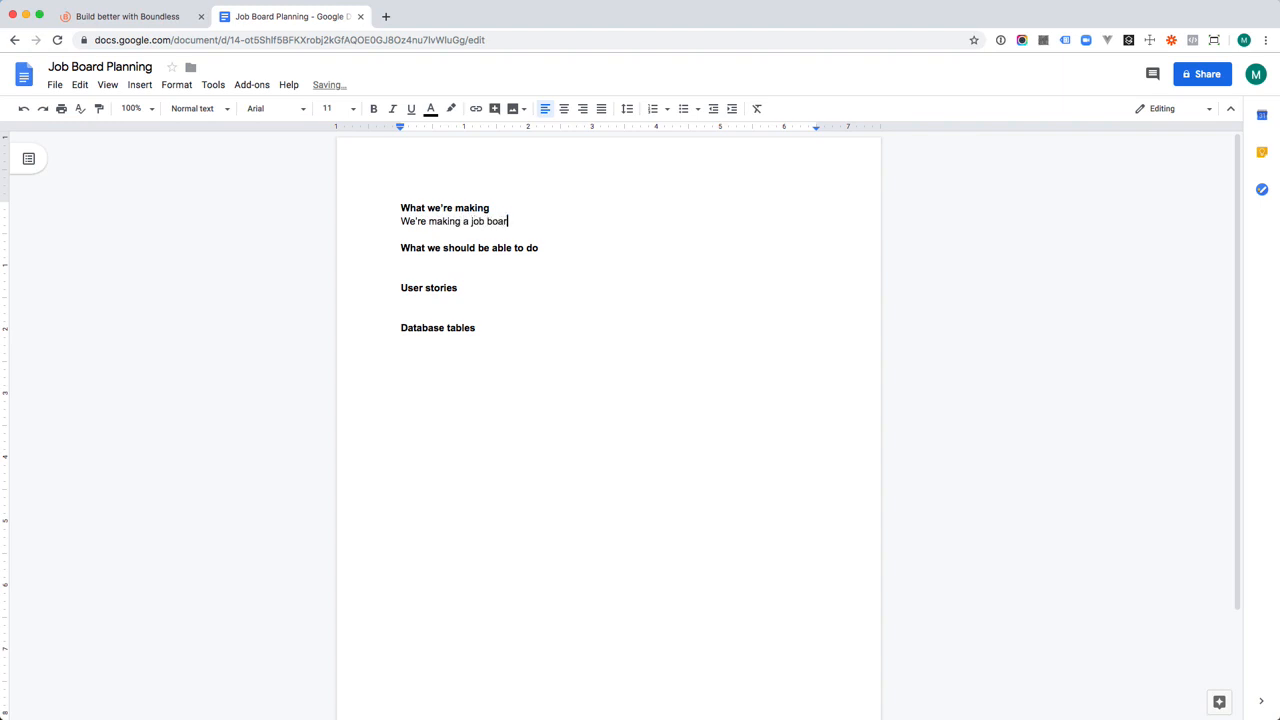
type("d, specifically for ")
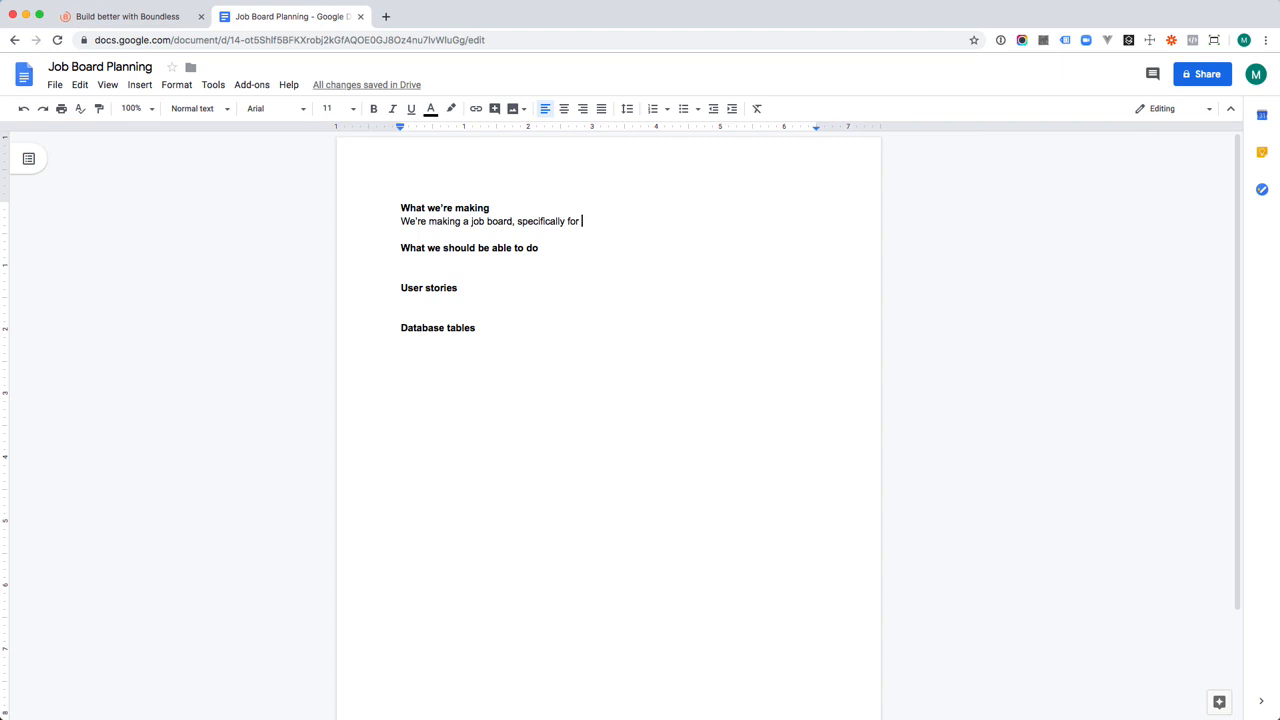
type("no code jobs")
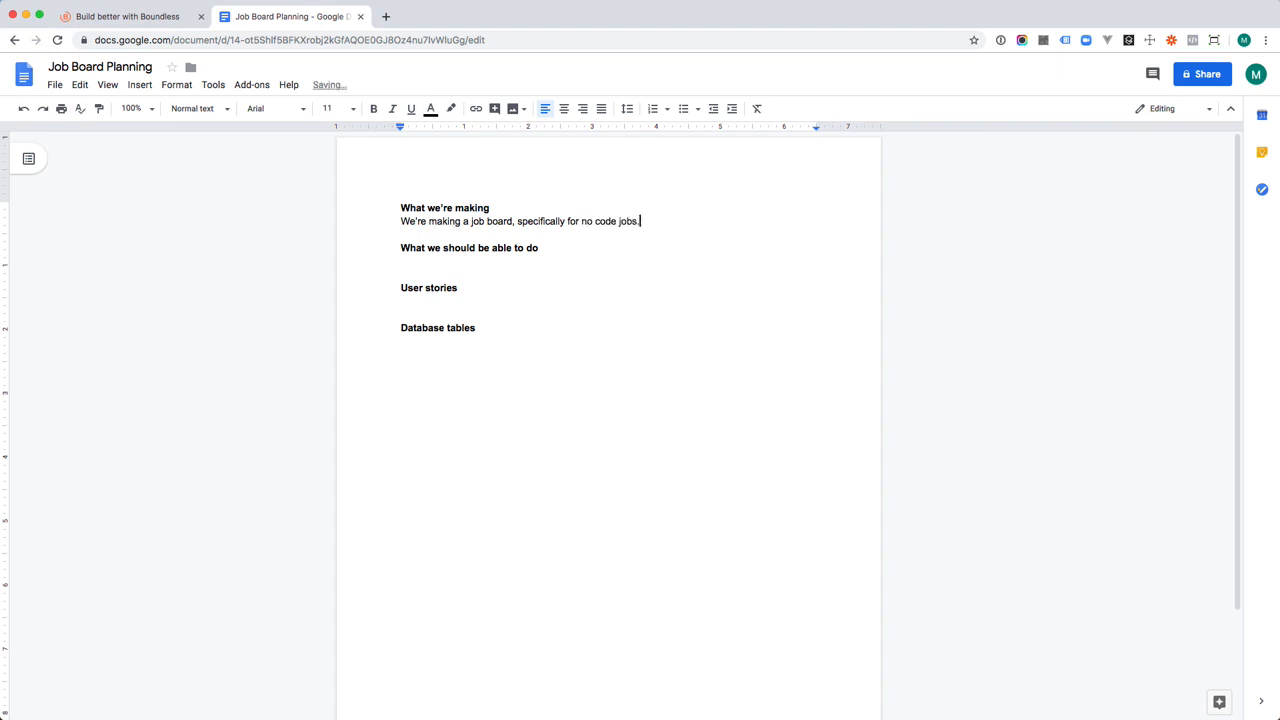
type(".")
Under "What we should be able to do", write unbolded "We want companies to be able to pay us to post a job related to no code tools."
key("Down")
key("Down")
key("Down")
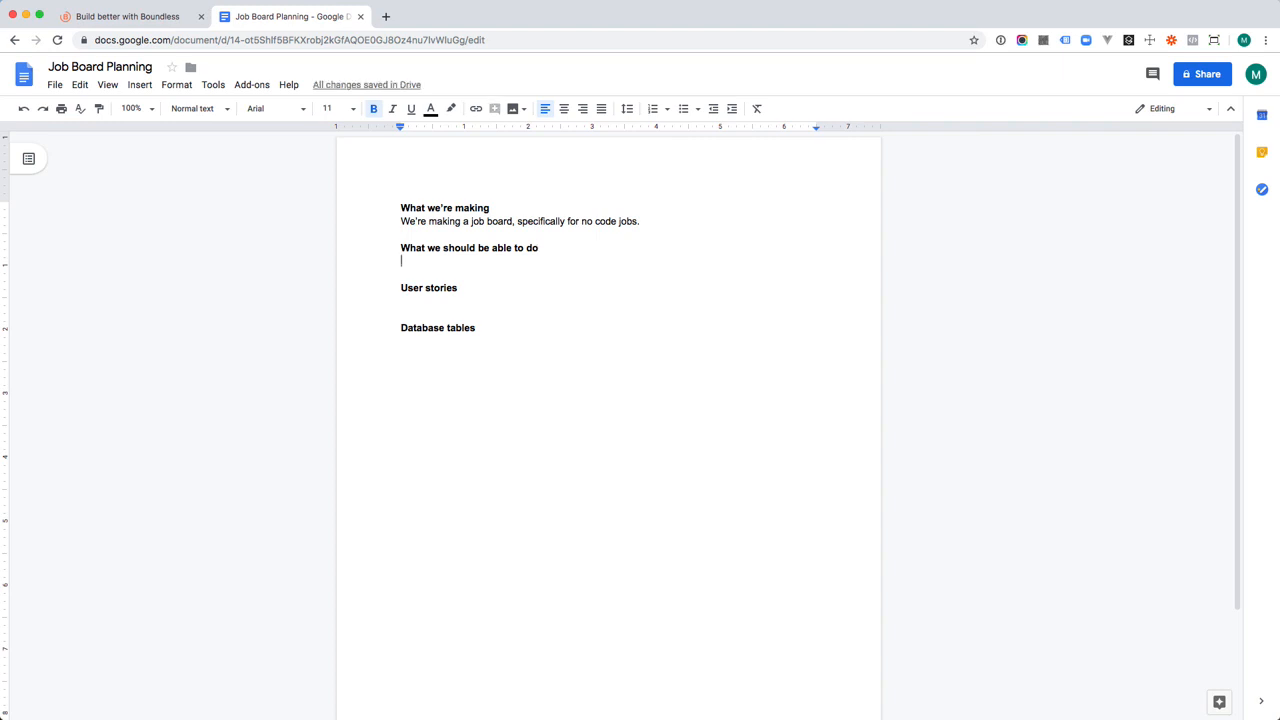
type("We want")
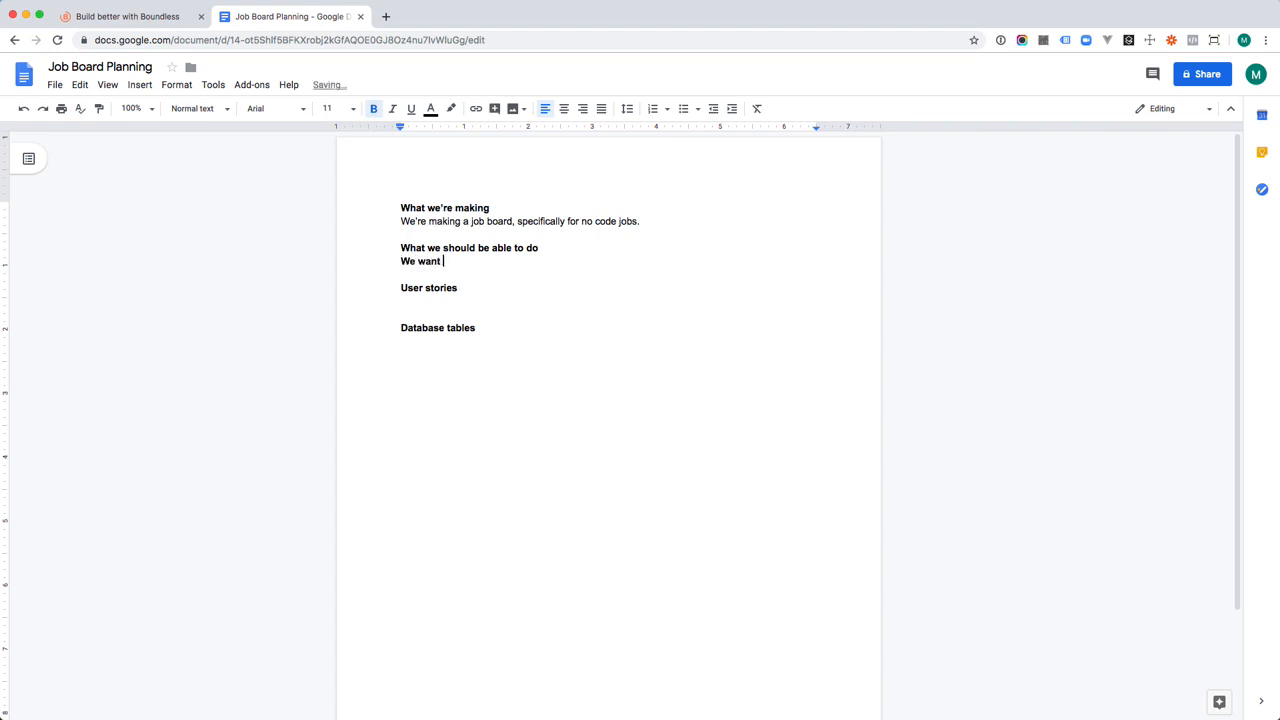
key("shift+Home")
key("ctrl+b")
key("Right")
type("people to be able")
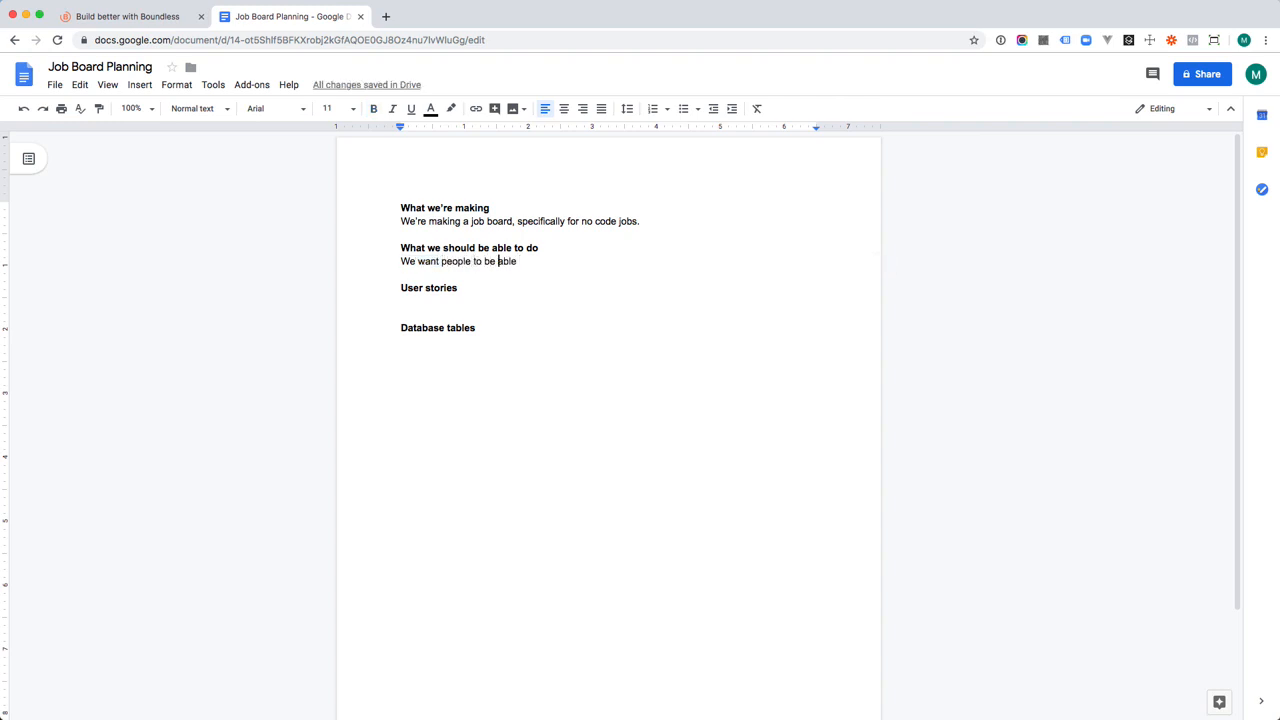
double_click(473, 261)
type("companie")
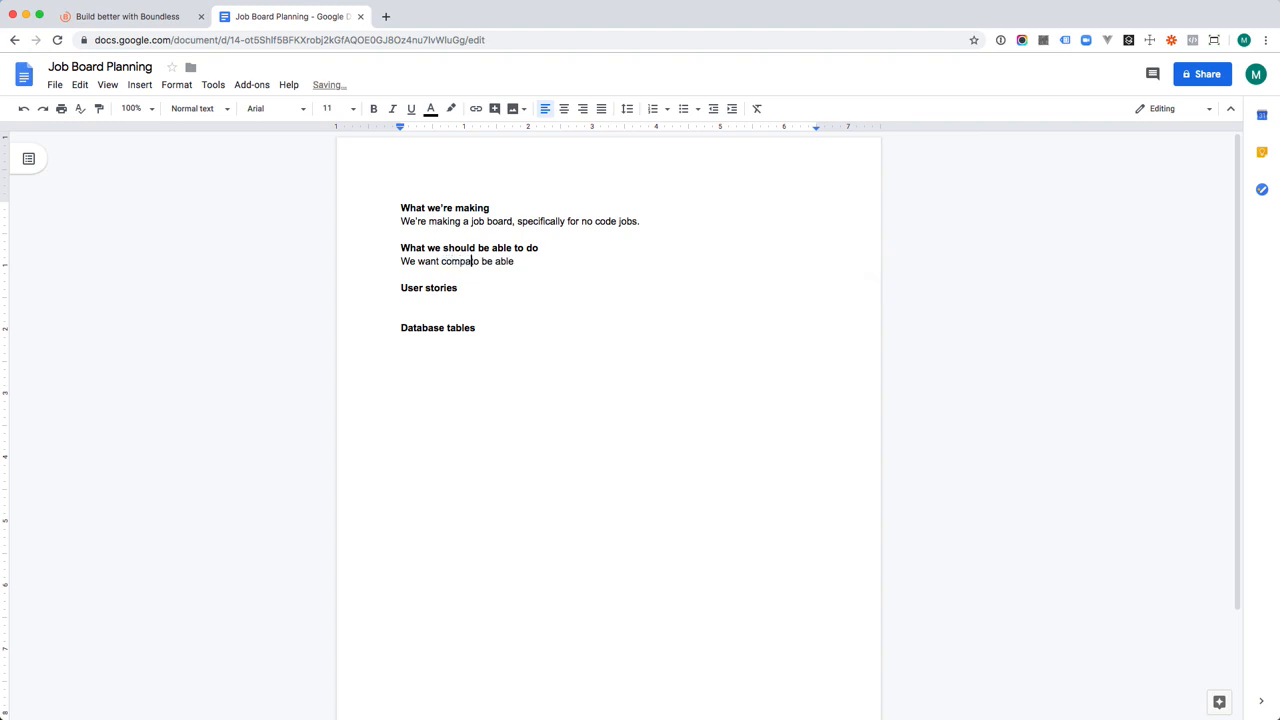
type("s")
key("super+Right")
type("to pay us to post a jo")
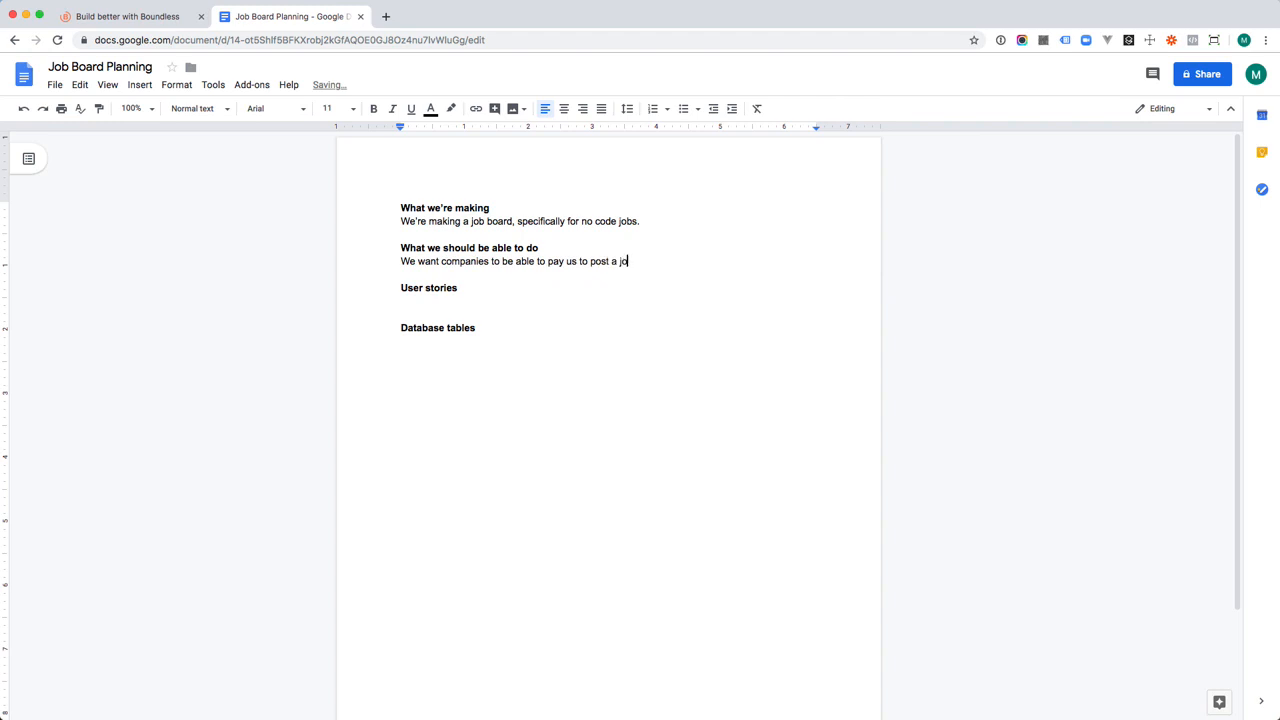
type("b related to no code tools.")
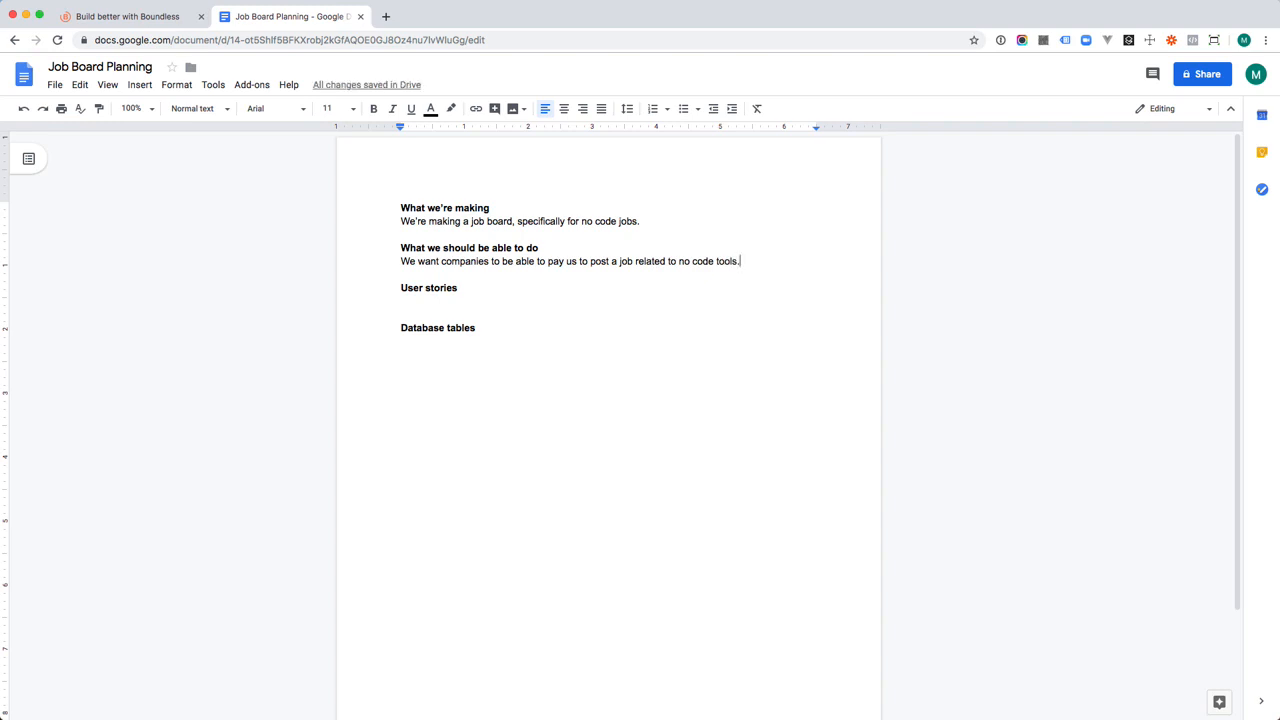
Continue the paragraph with "We then want job searchers to be able to view all the jobs that are available"
type(" We then want ")
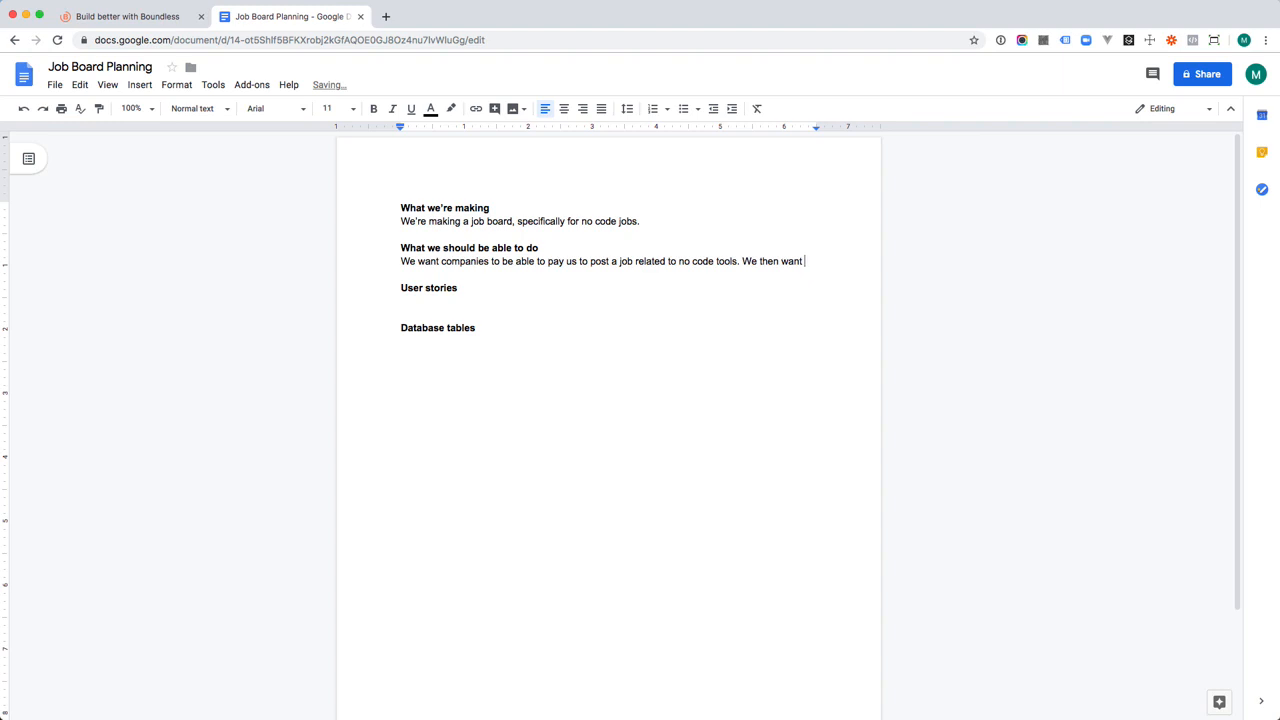
type("job searchers to ")
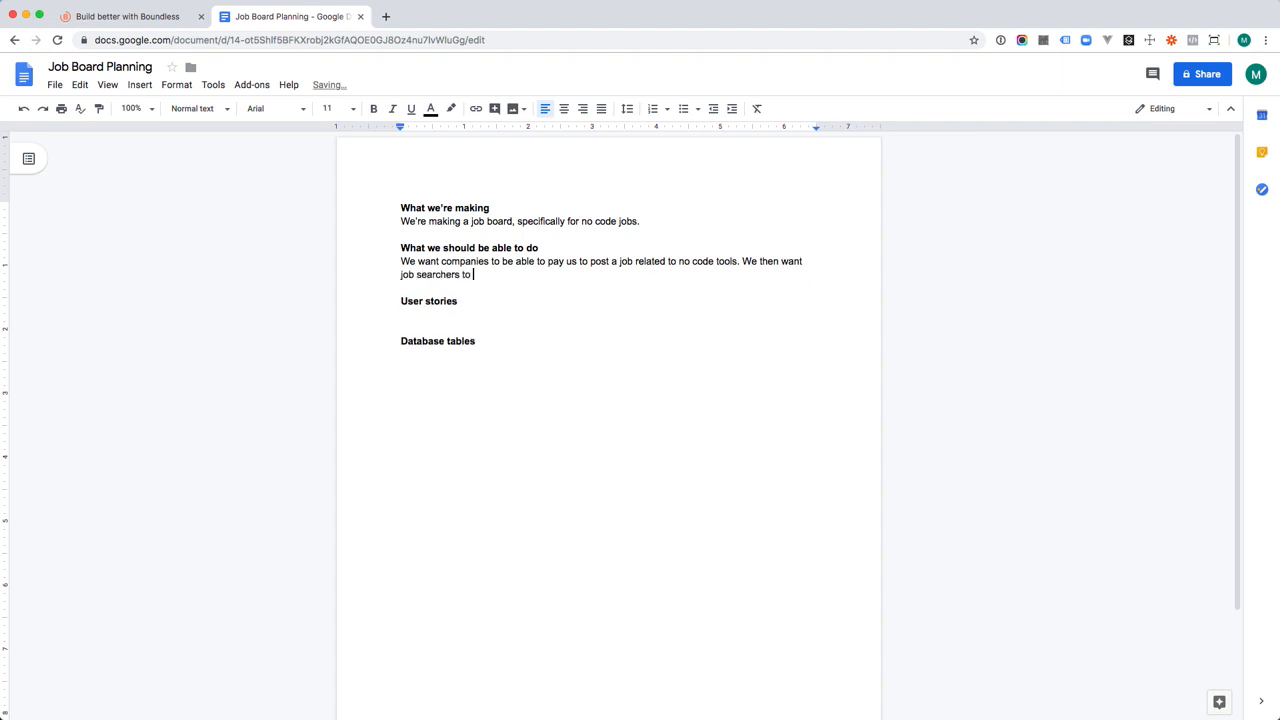
type("be able to view all te")
key("BackSpace")
type("he jobs that are avai")
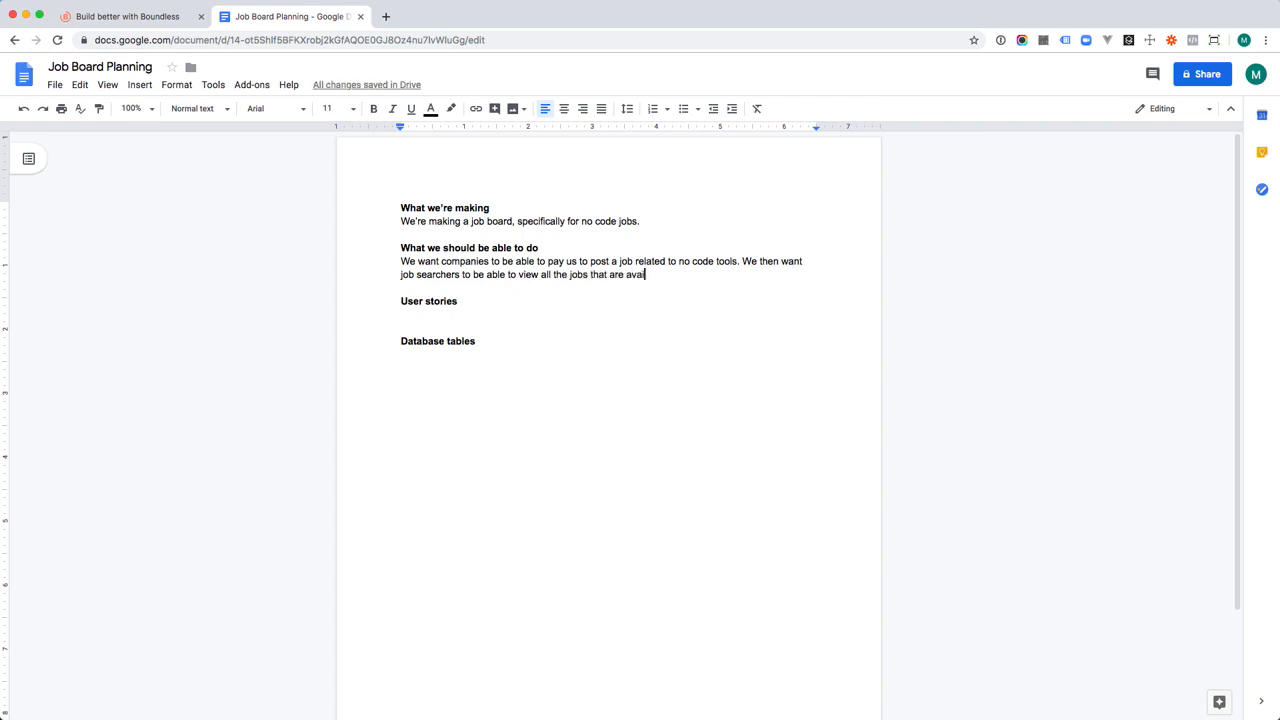
type("lable")
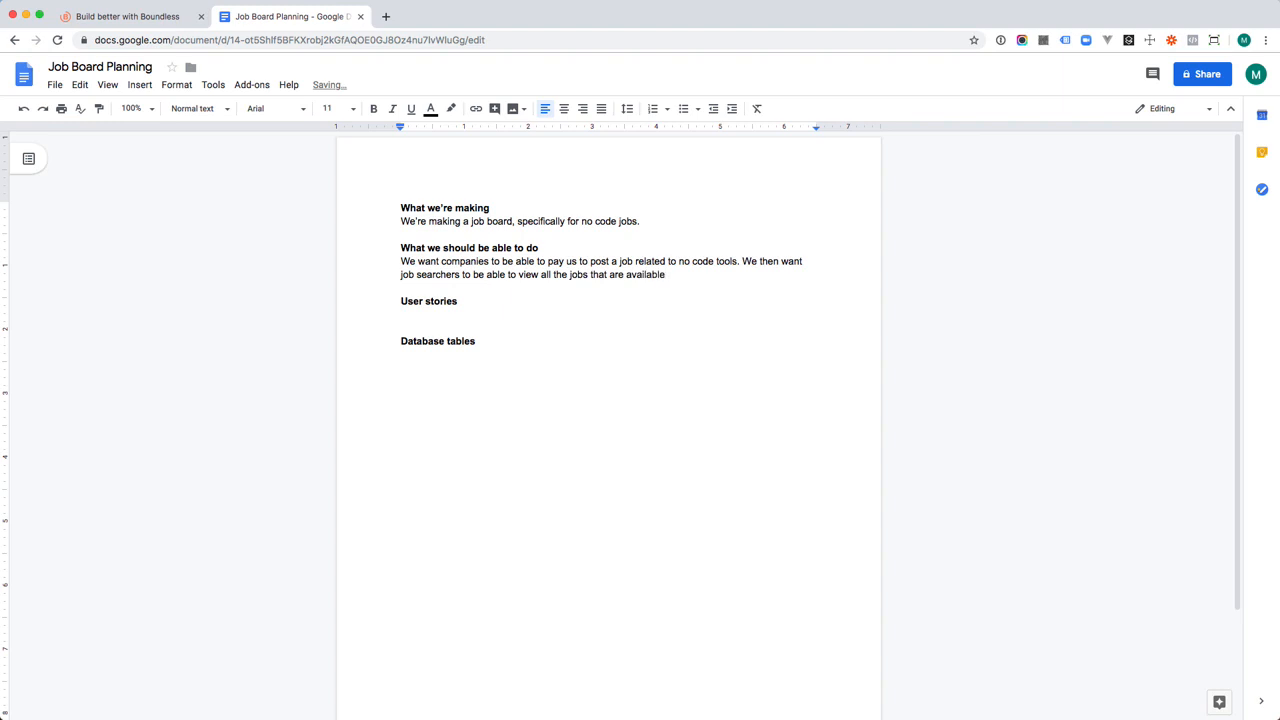
End that sentence and append "We want job searchers to be able get more details if they see a job that they like."
type(". We want job searchers to be able")
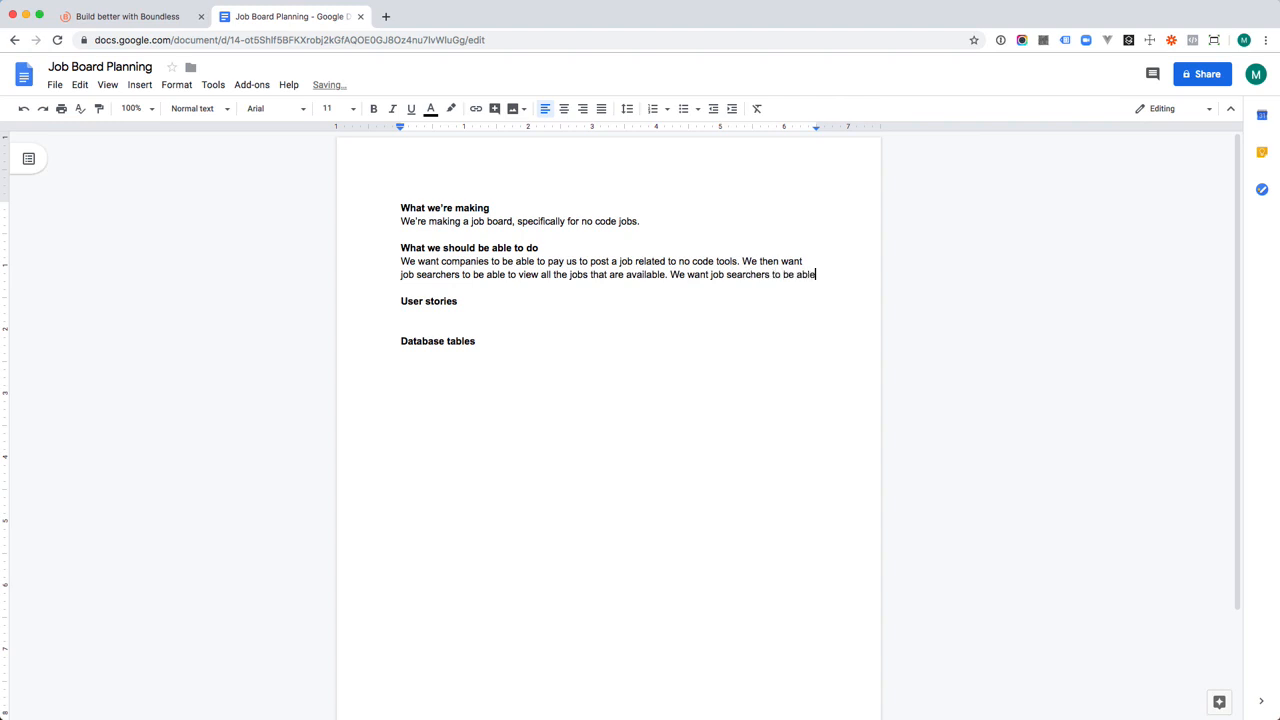
type(" get more detail")
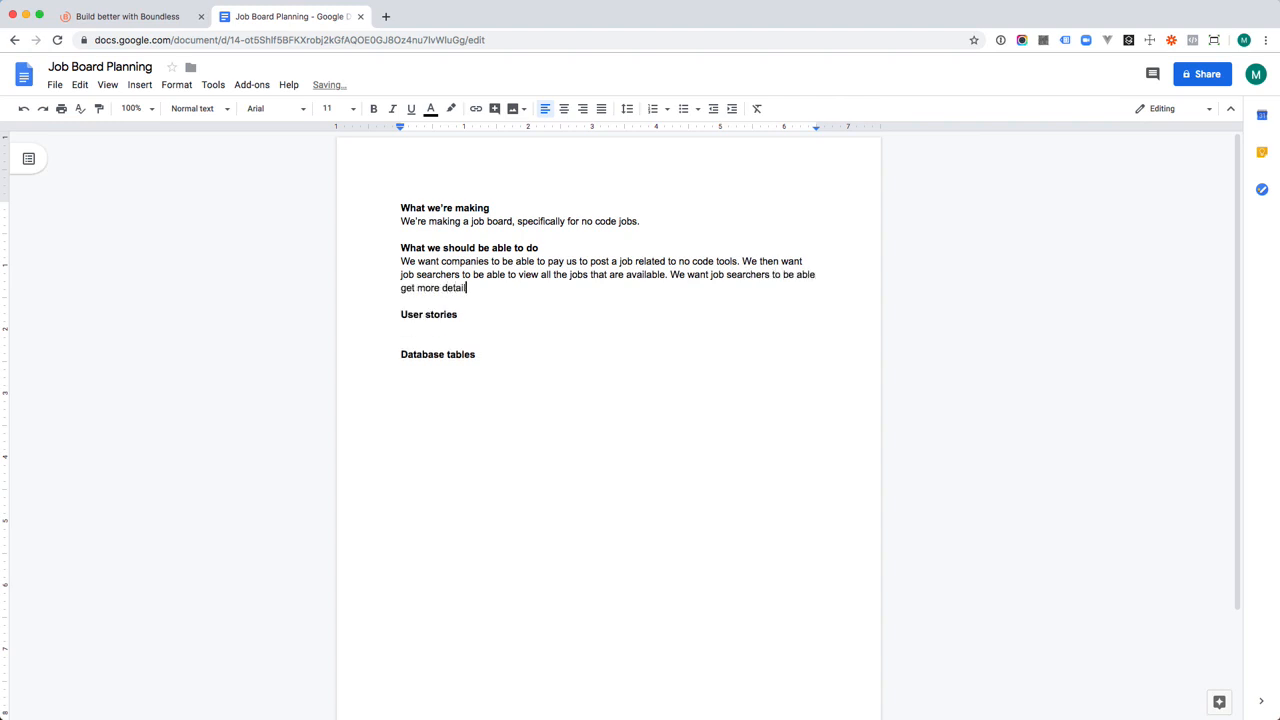
type("s if they see a job that they like. ")
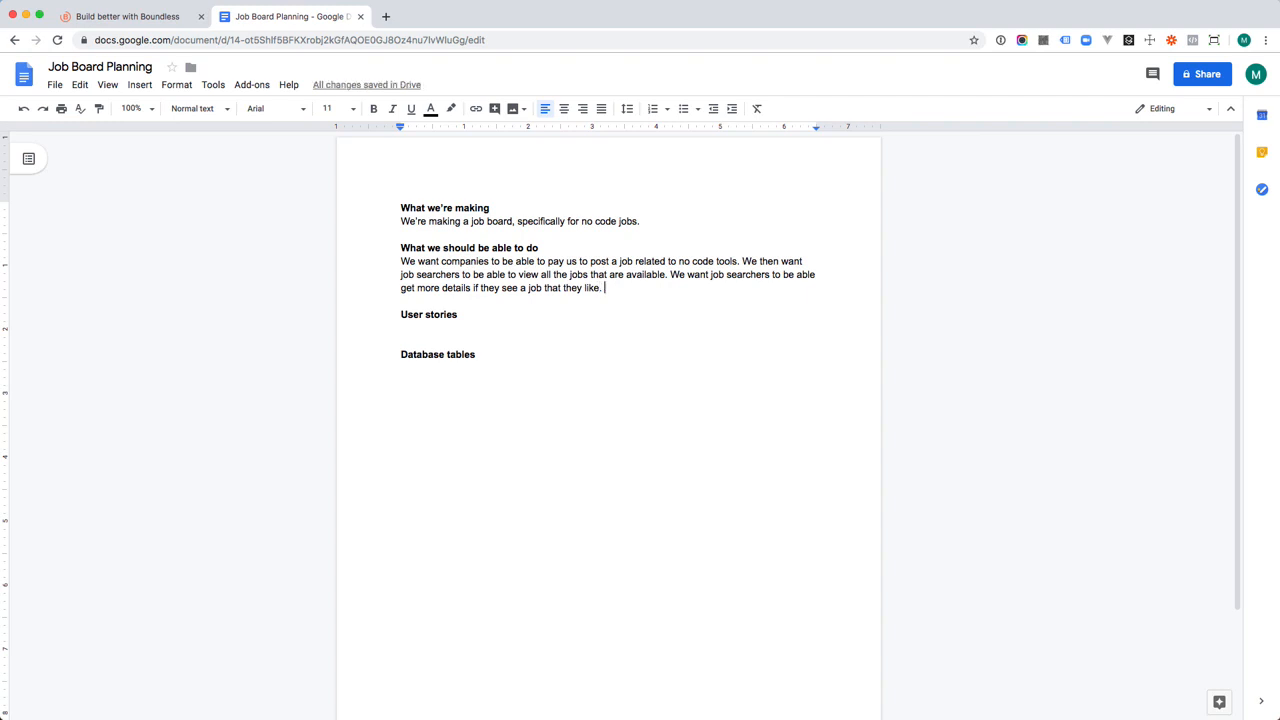
Finish the paragraph with "We want job searchers be able to click to go to the application for the job.", correcting the spelling of "application"
type("We want job searc")
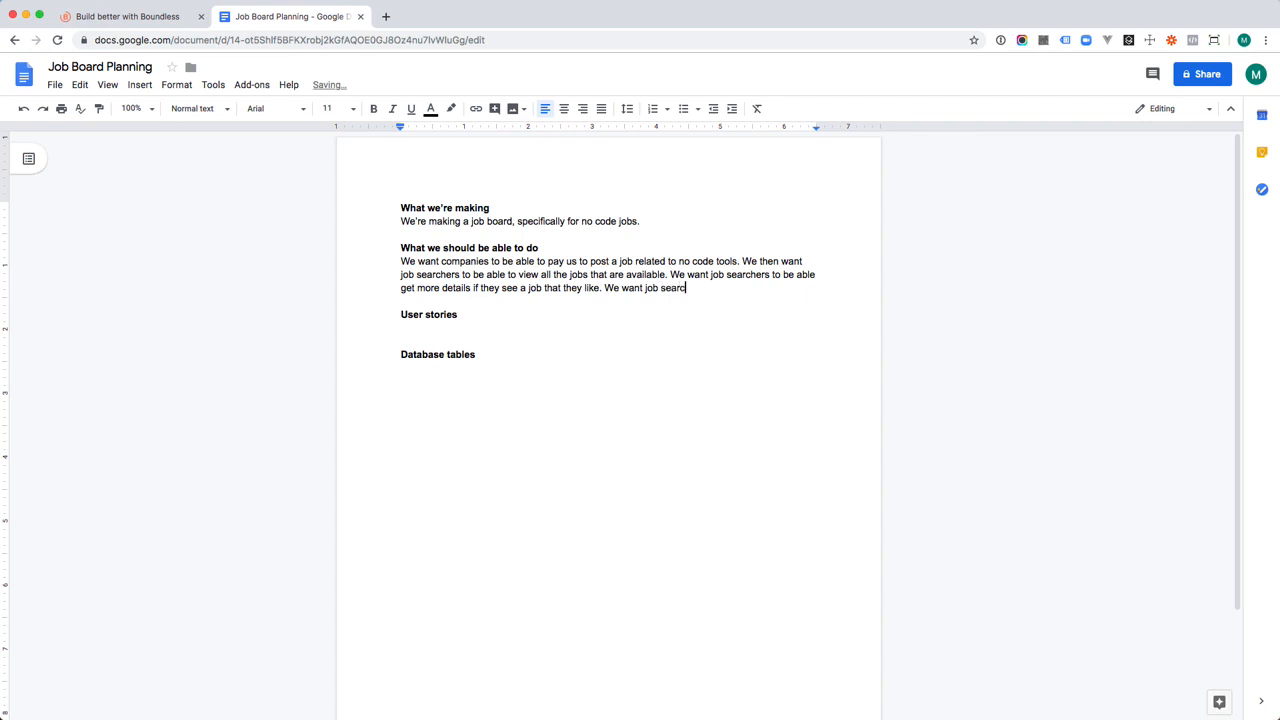
type("hers be able to click to go to the appliacti")
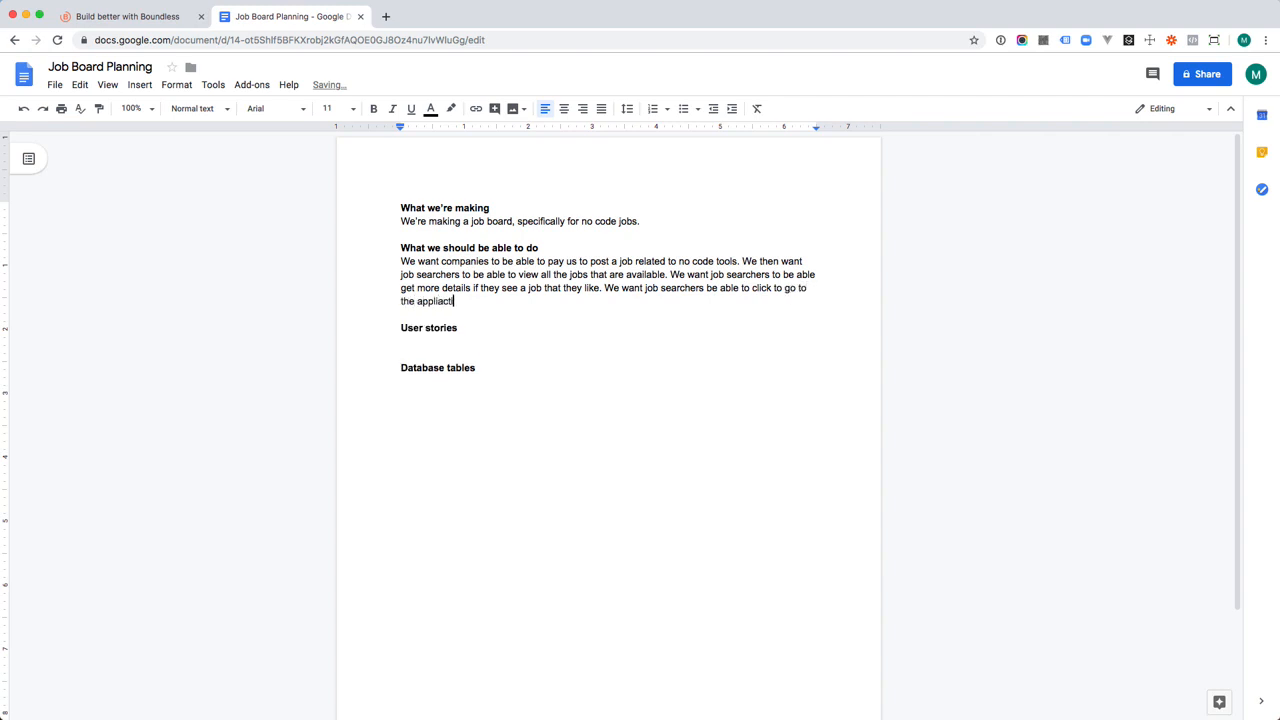
type("on for the job.")
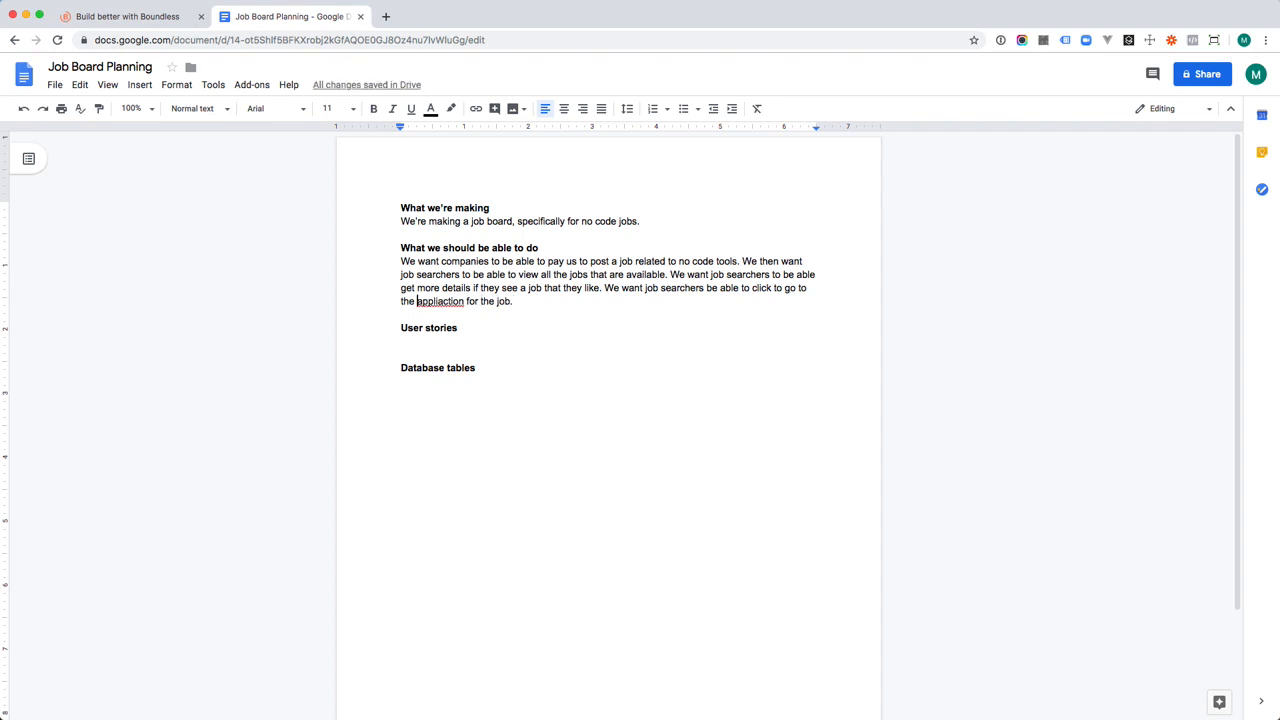
double_click(420, 301)
type("application")
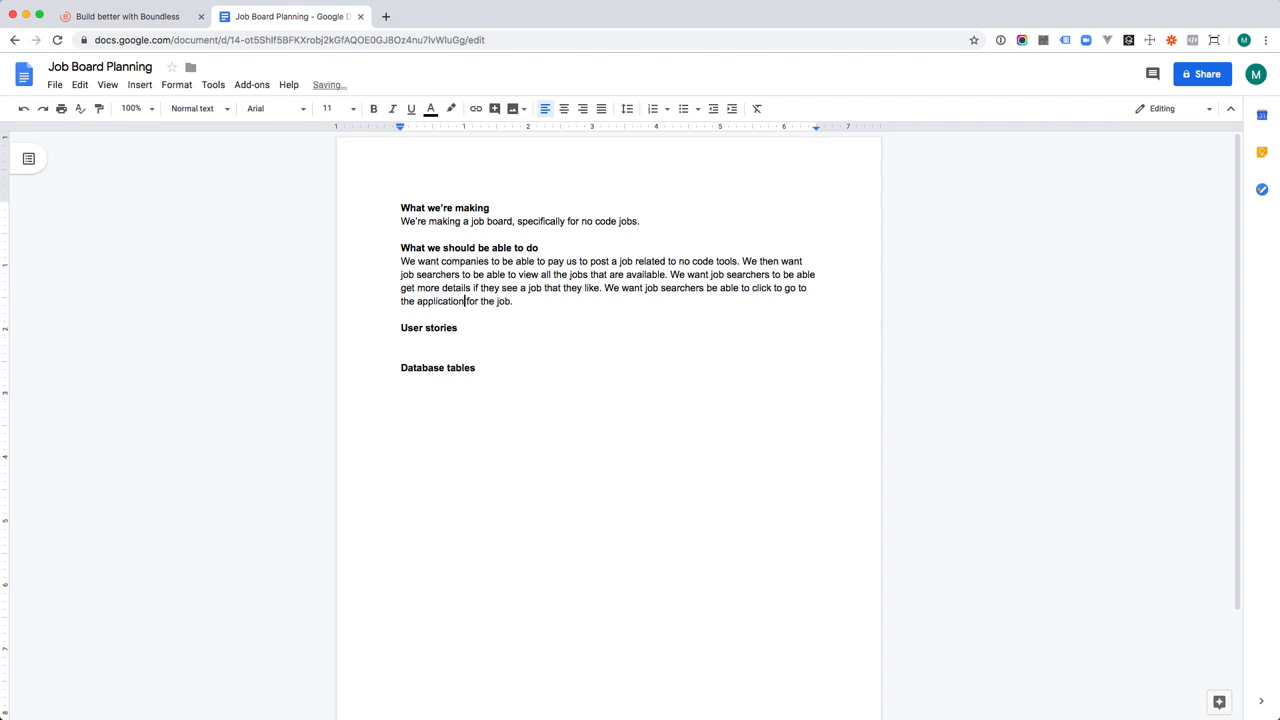
Under "User stories", start an unbolded bulleted list: "Company can give info about a job" and "Company can pay us to submit a job"
left_click(459, 328)
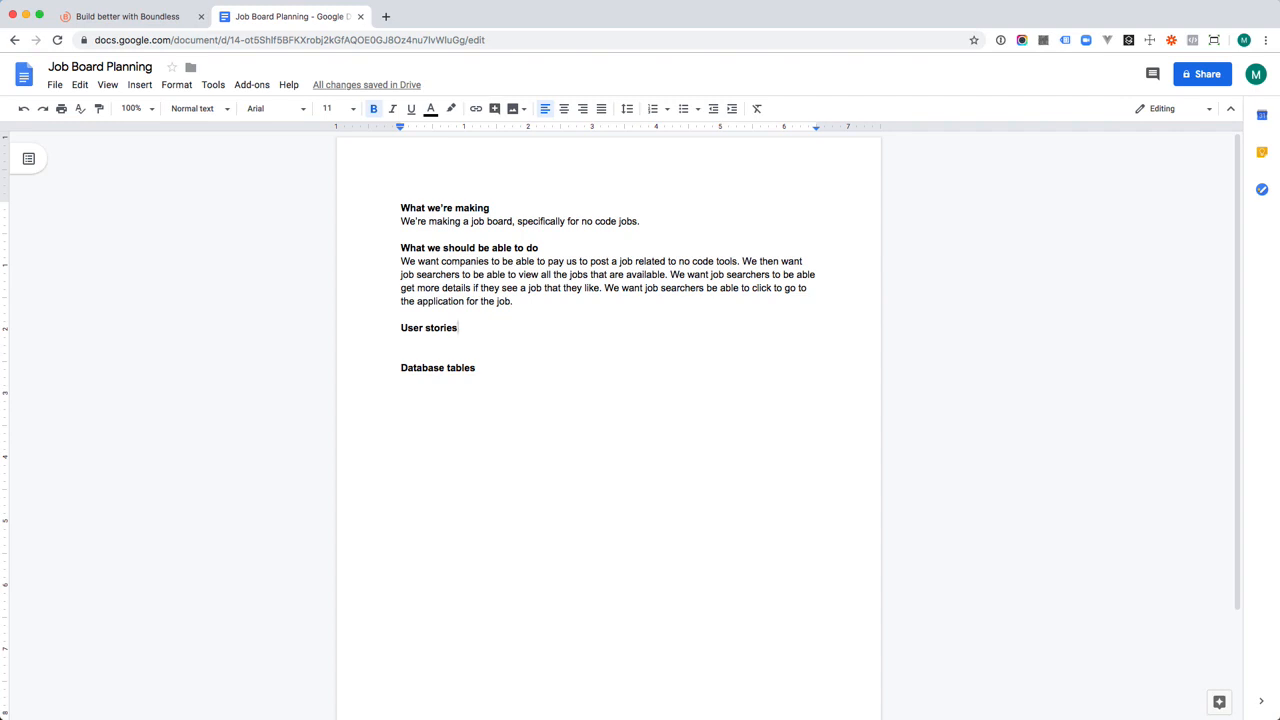
left_click(402, 341)
key("super+shift+8")
type("C")
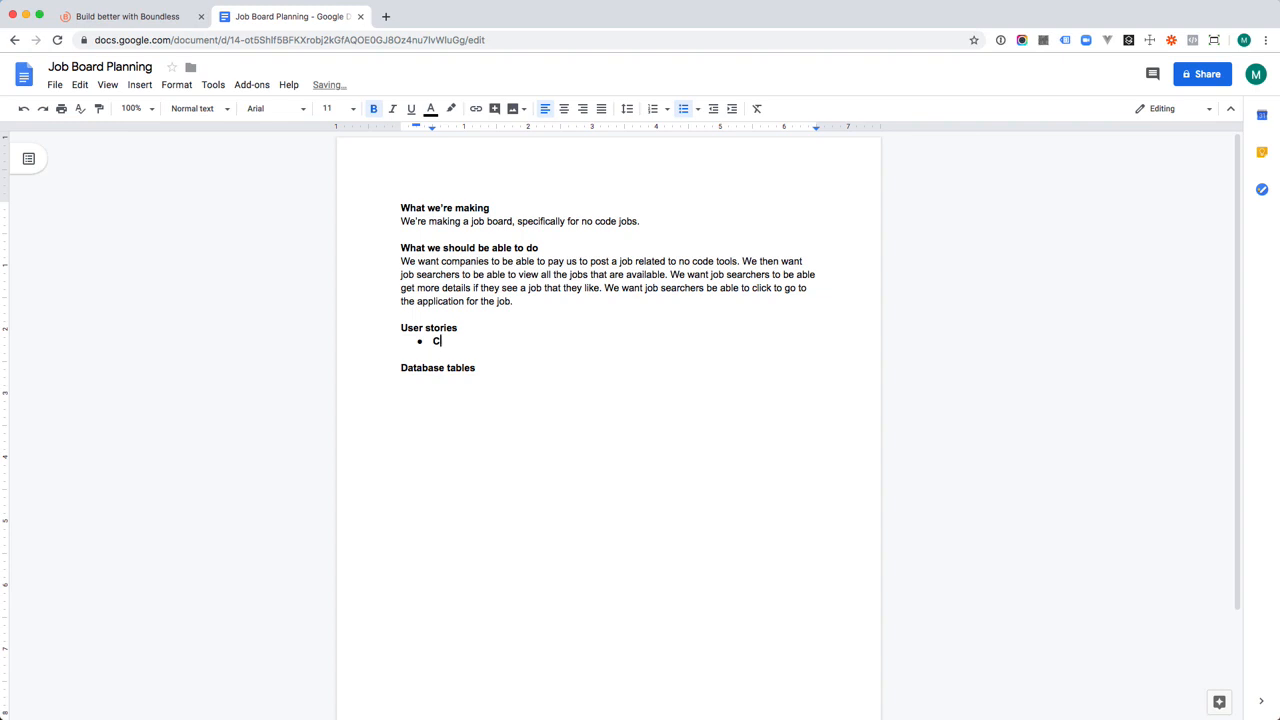
key("BackSpace")
key("super+shift+b")
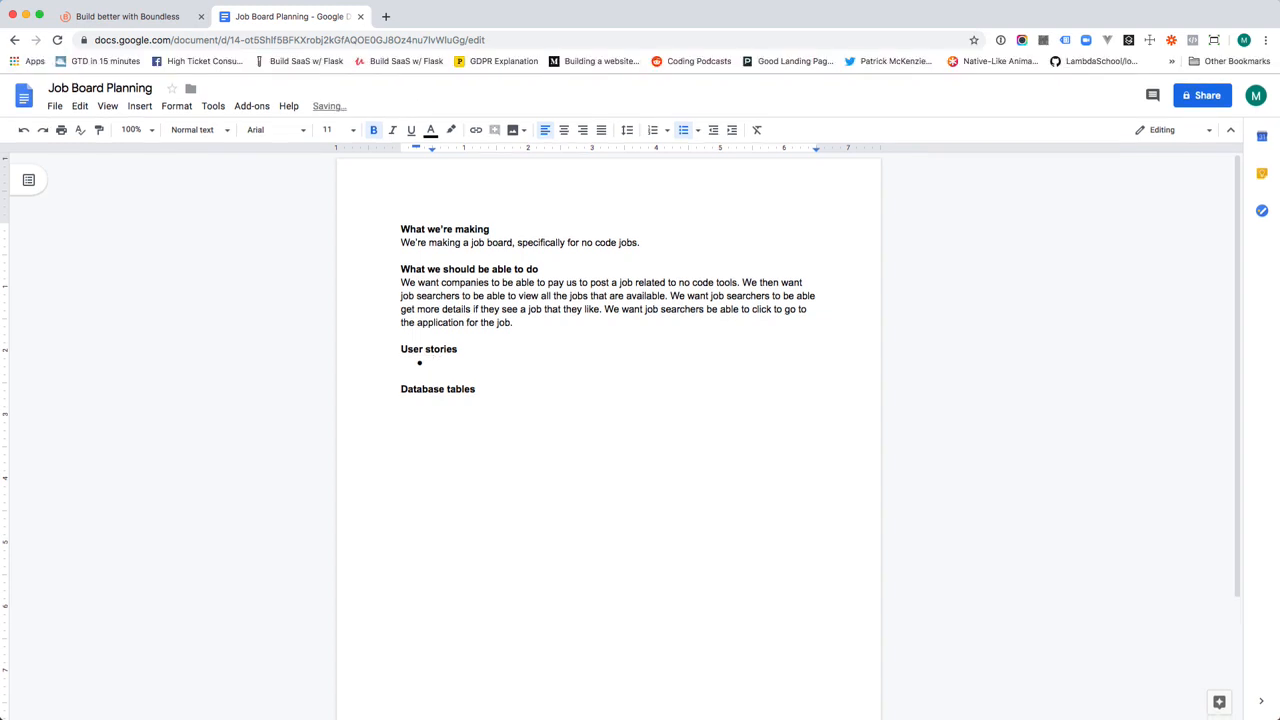
key("super+shift+b")
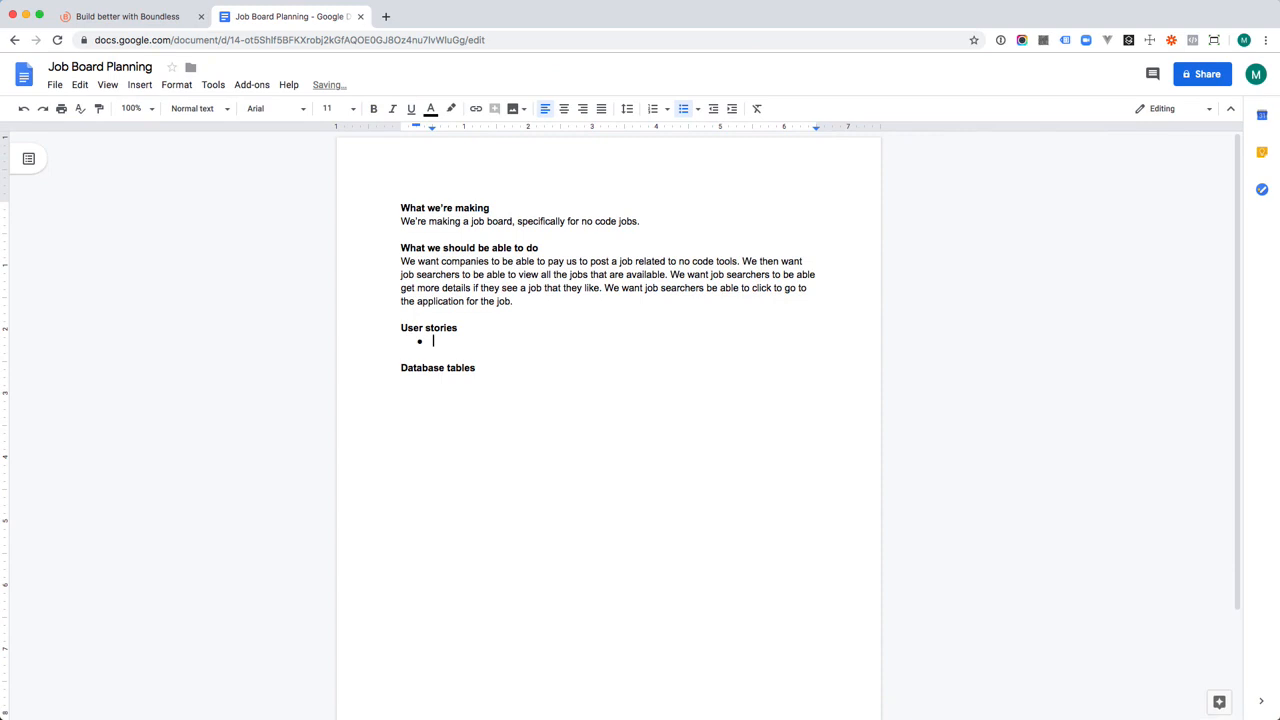
type("Company can give info about a job")
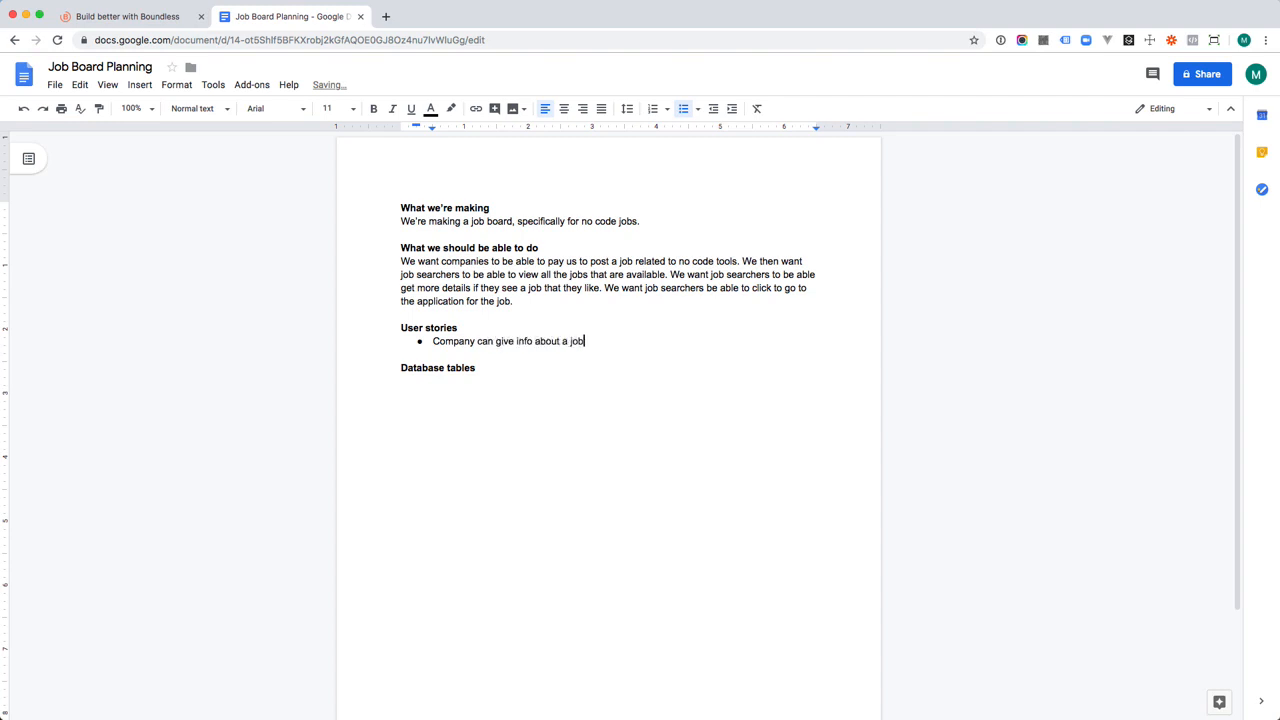
key("Return")
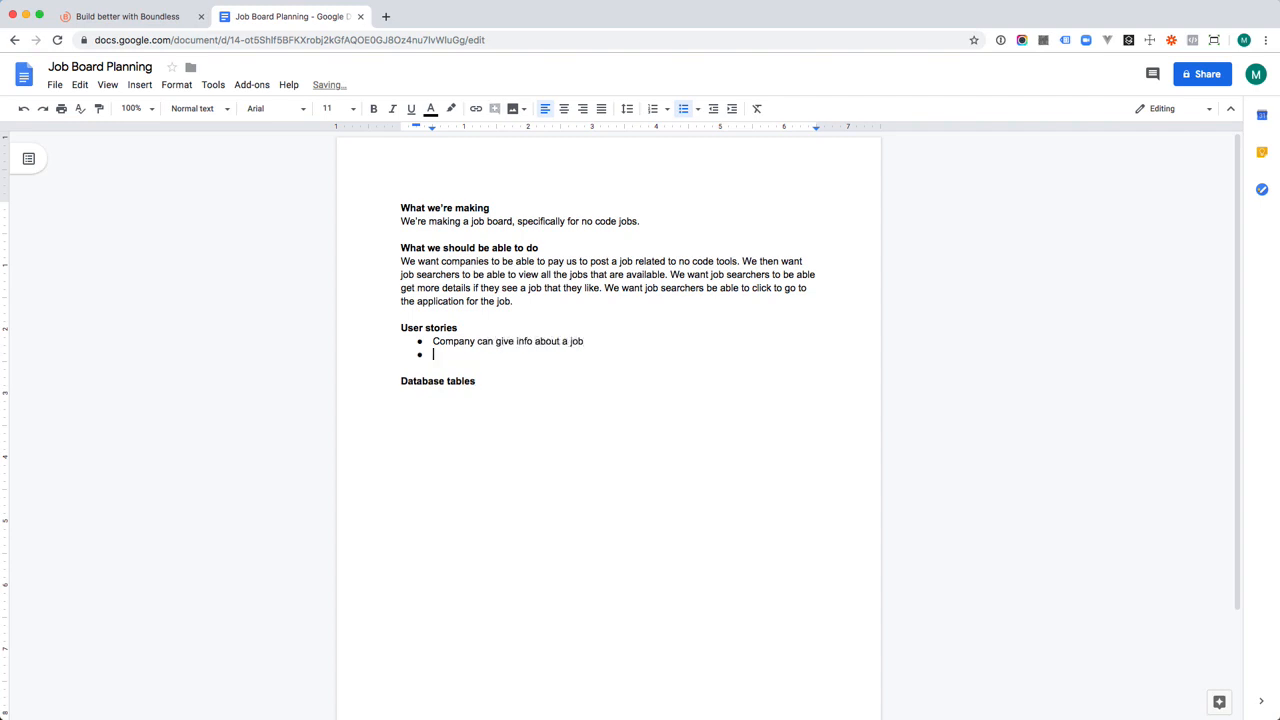
type("Company can pay us to submit a job")
key("Return")
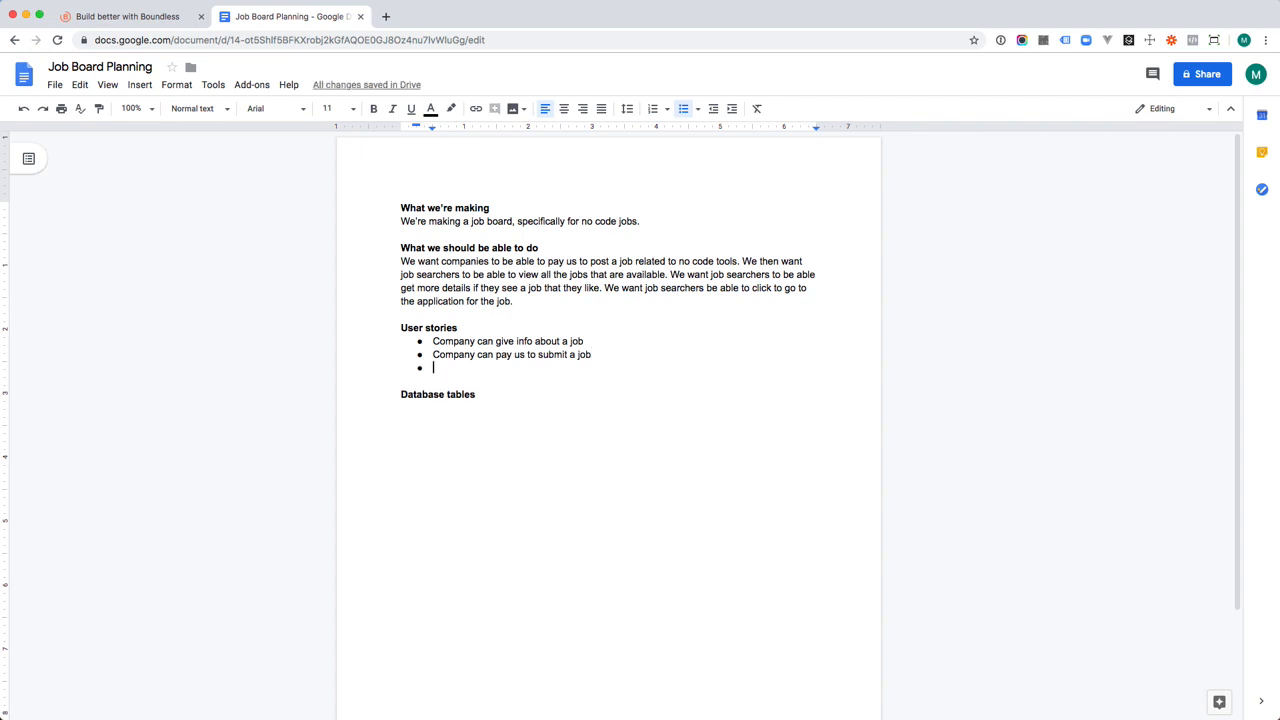
Add the bullets "Job searcher can view all available jobs" and "Job searcher can view more specific details about a job"
type("Job searcher ")
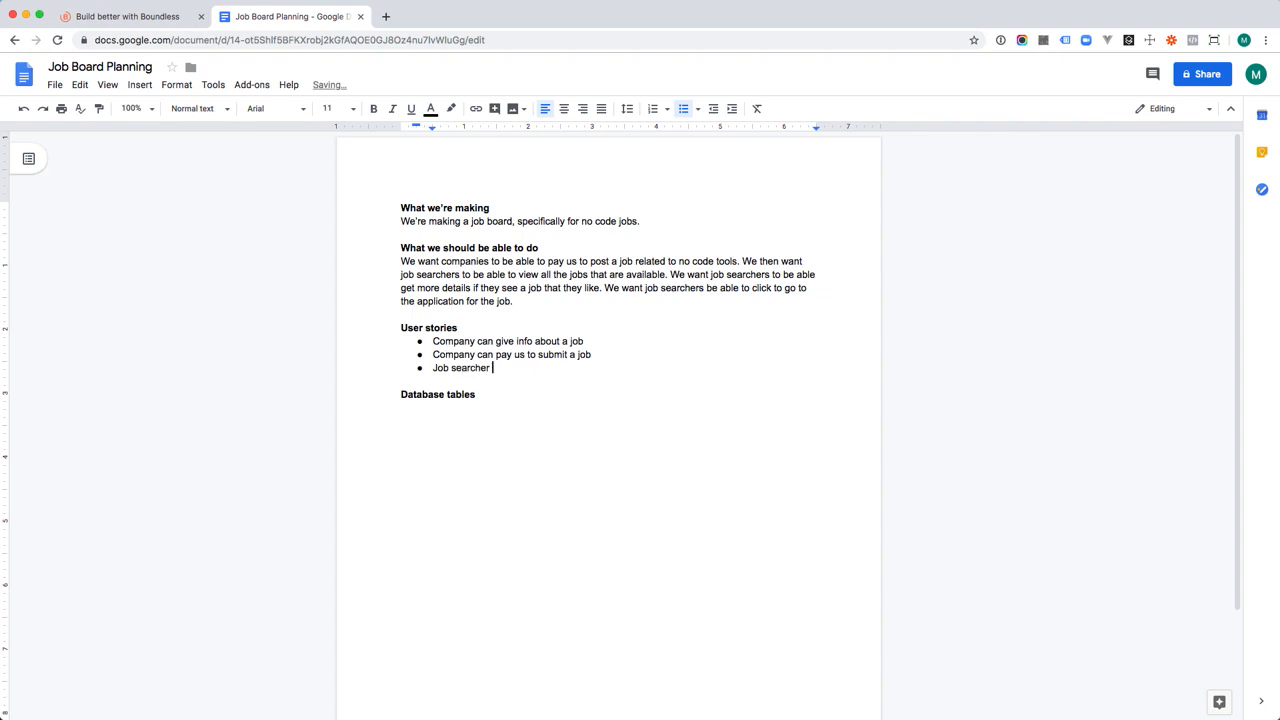
type("can view all available jobs")
key("Return")
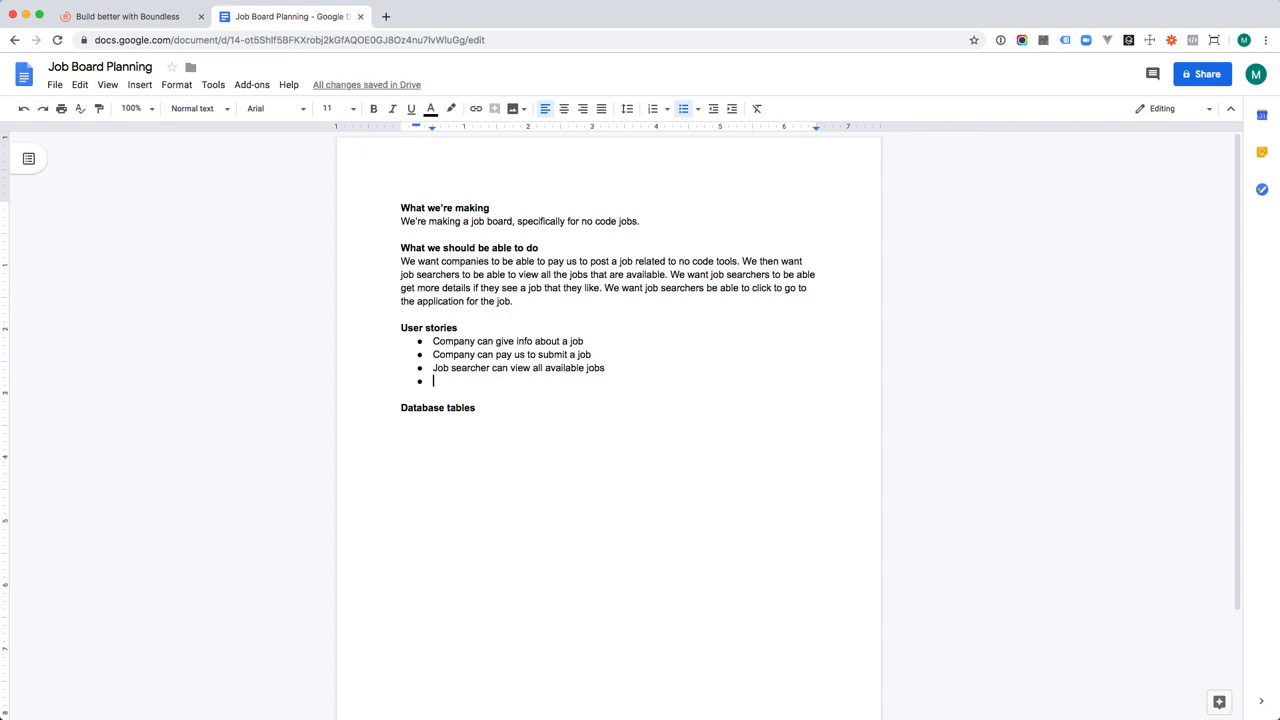
type("Job s")
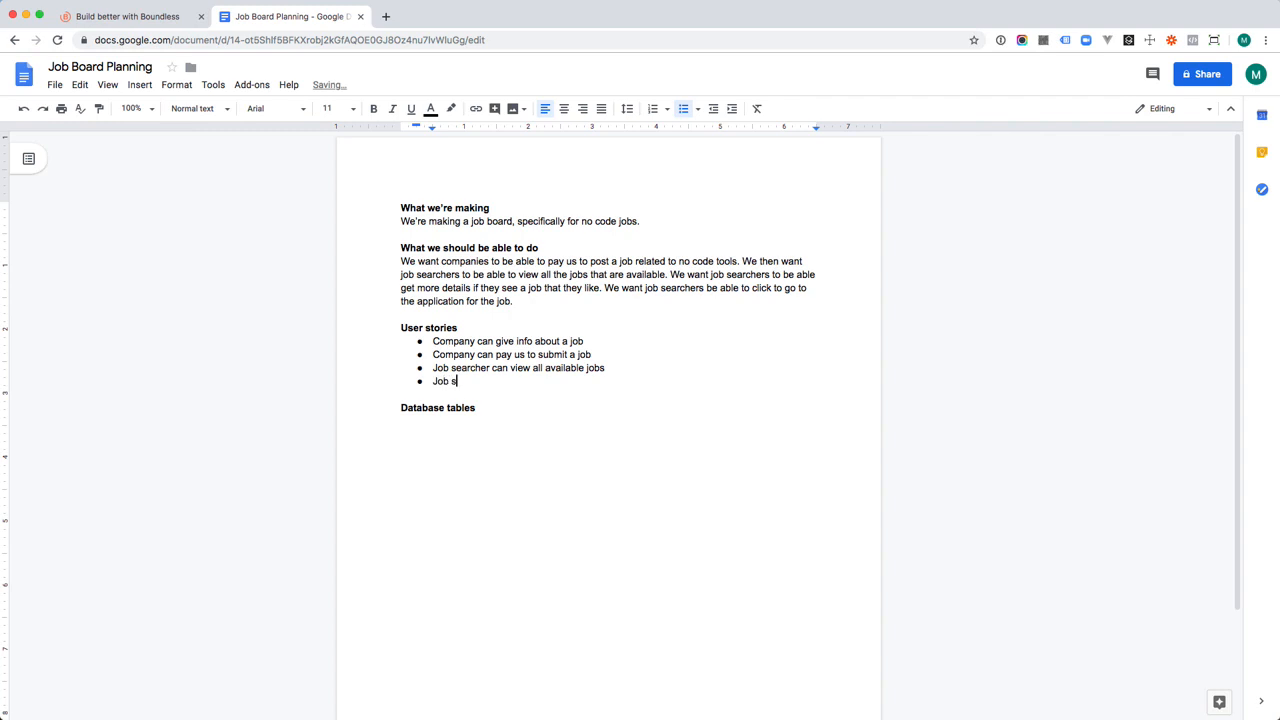
type("earcher can view more specific d")
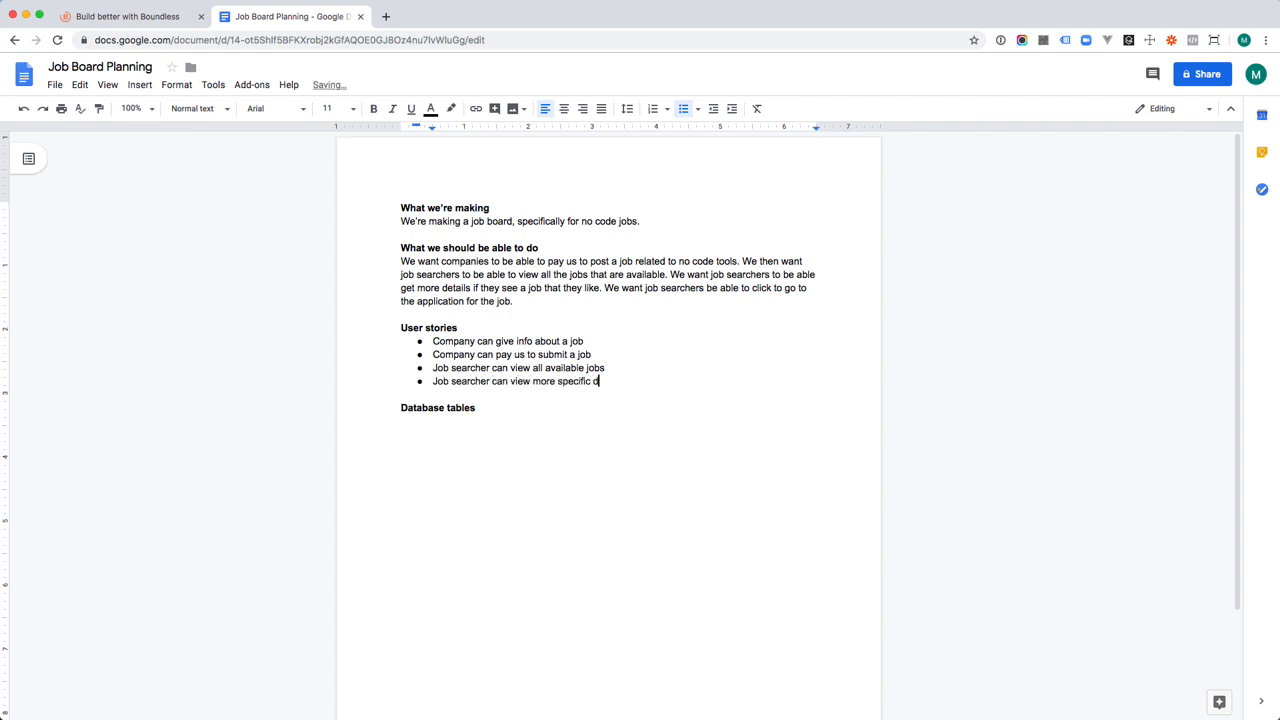
type("etails about a job")
key("Return")
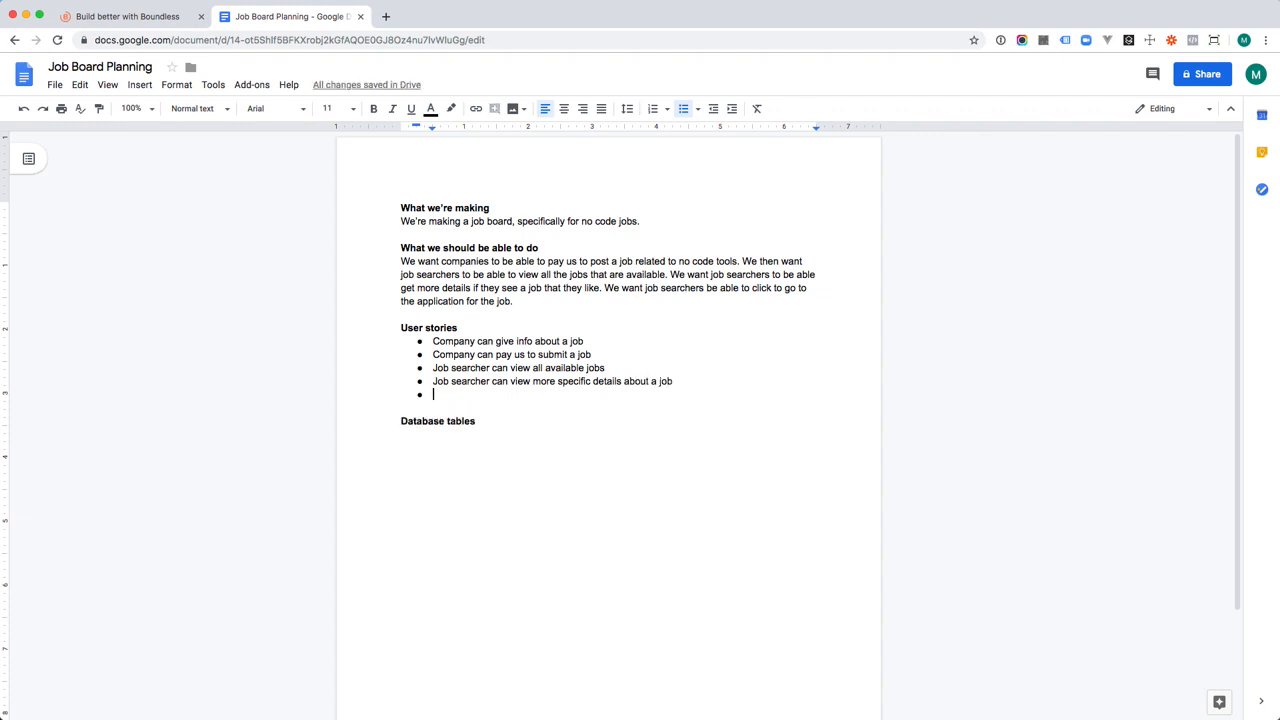
Add the user story bullet "Job searcher can sign up for email notifications about new jobs"
type("Job ")
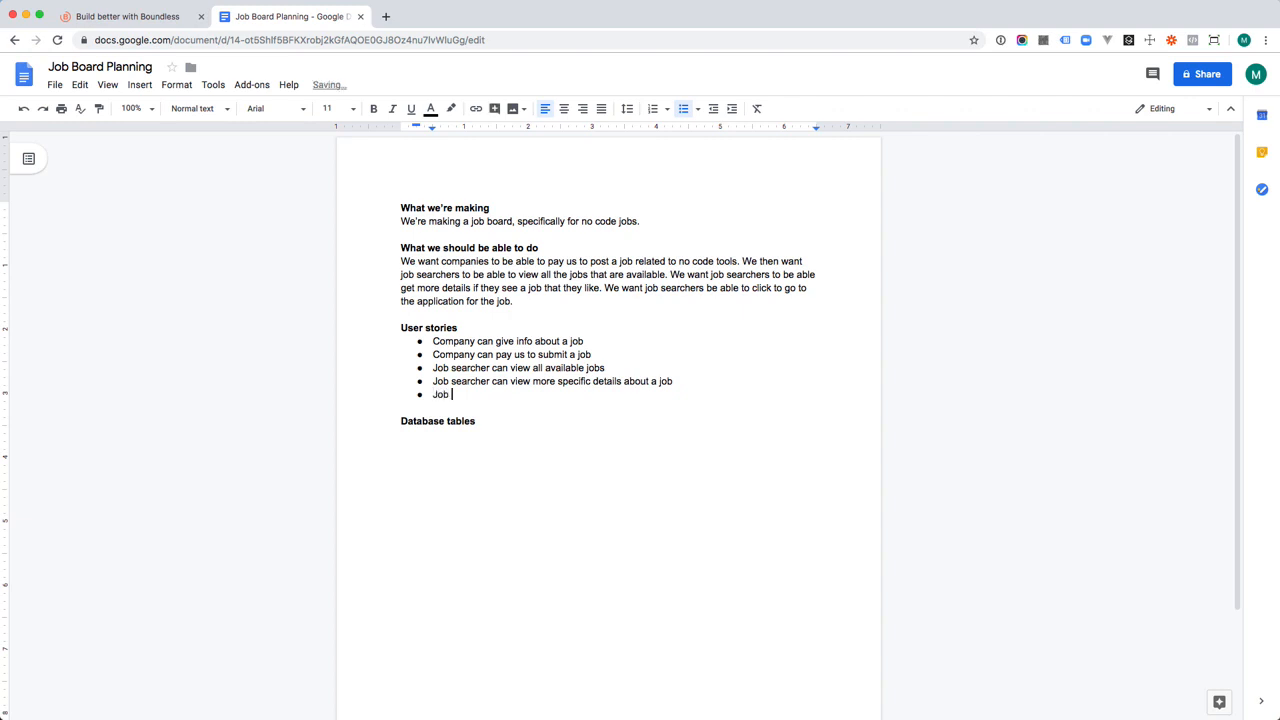
type("searcher can sign up for email notifications ")
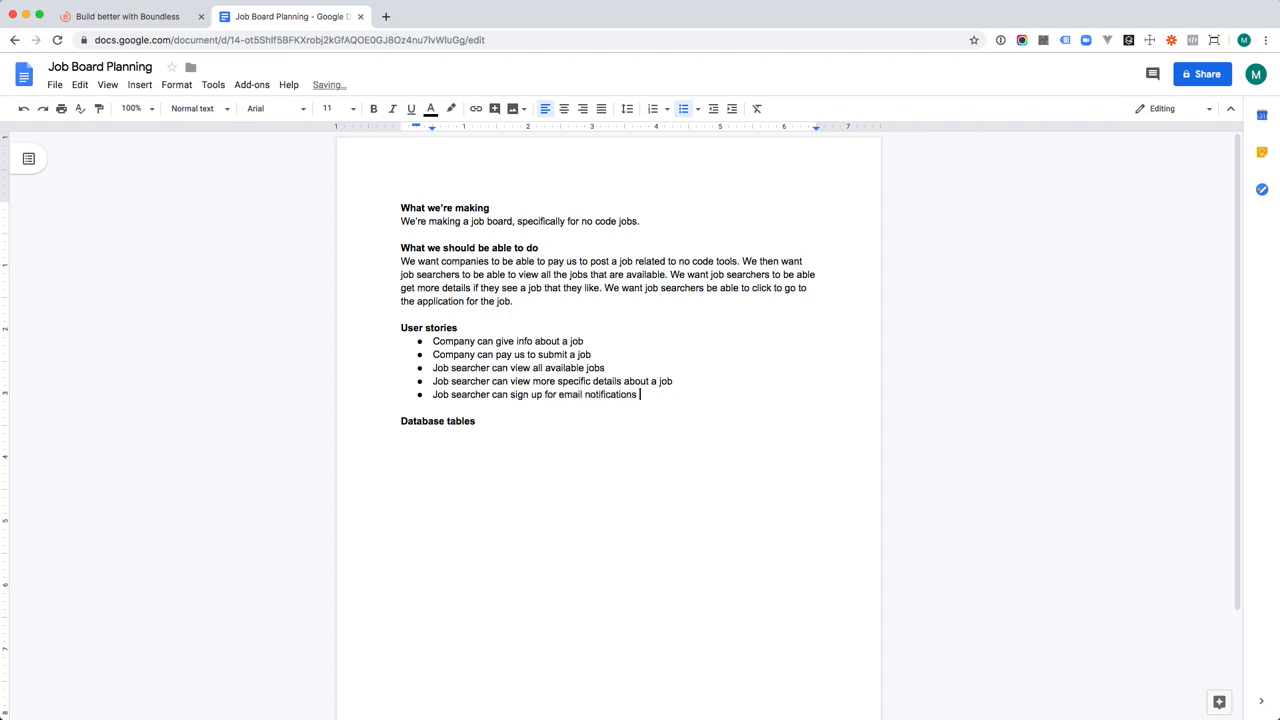
type("about new jobs")
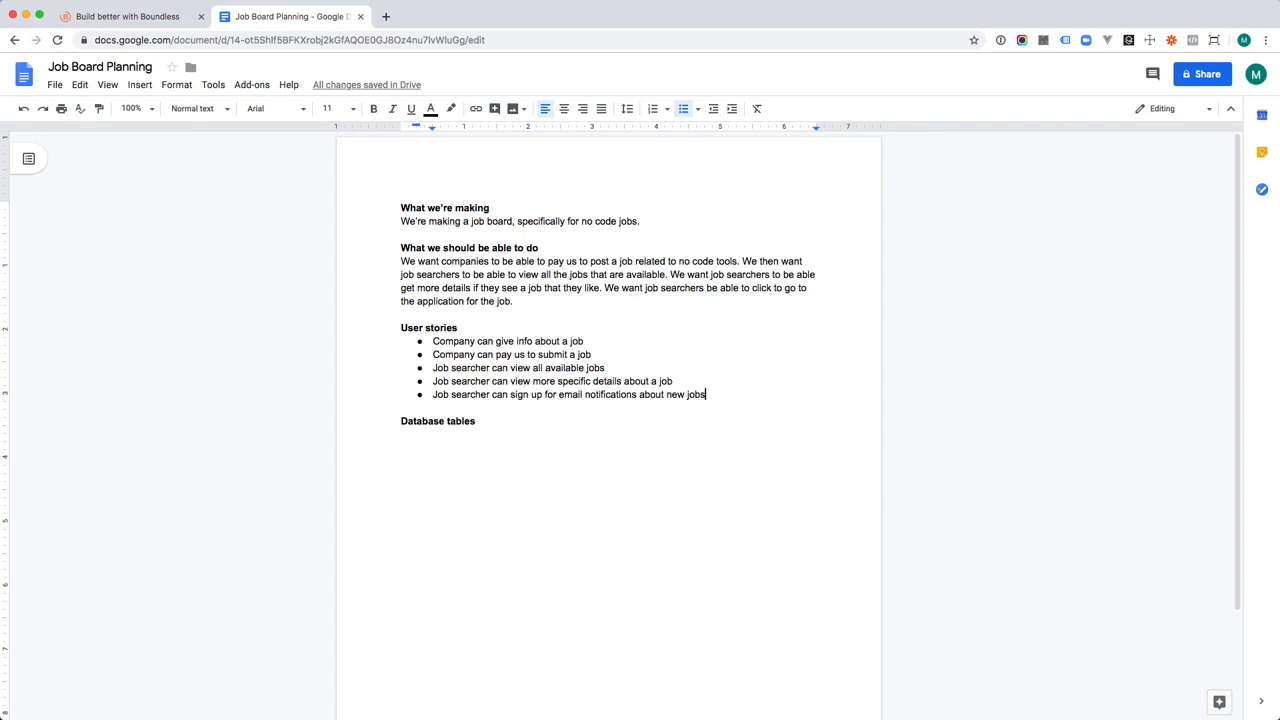
Add another user story bullet reading "Admin can approve a job posting"
key("Return")
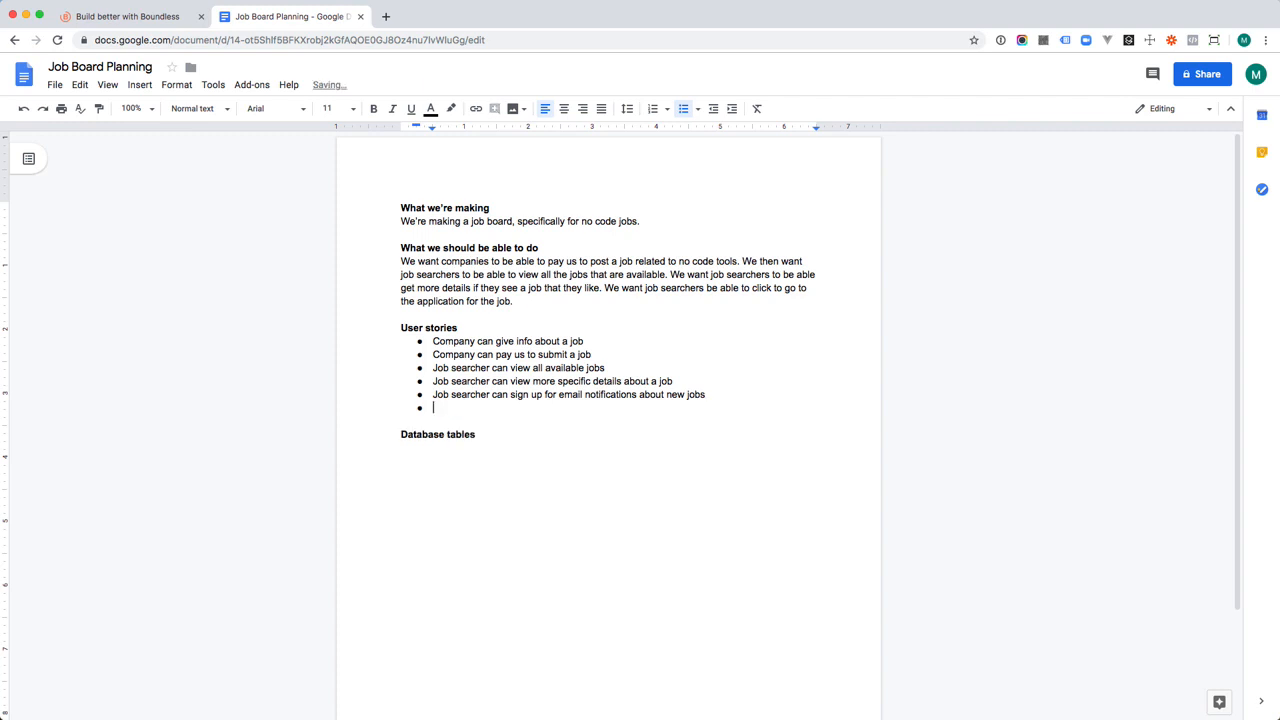
type("Admin to")
key("BackSpace")
key("BackSpace")
key("BackSpace")
type("can approve a job posting")
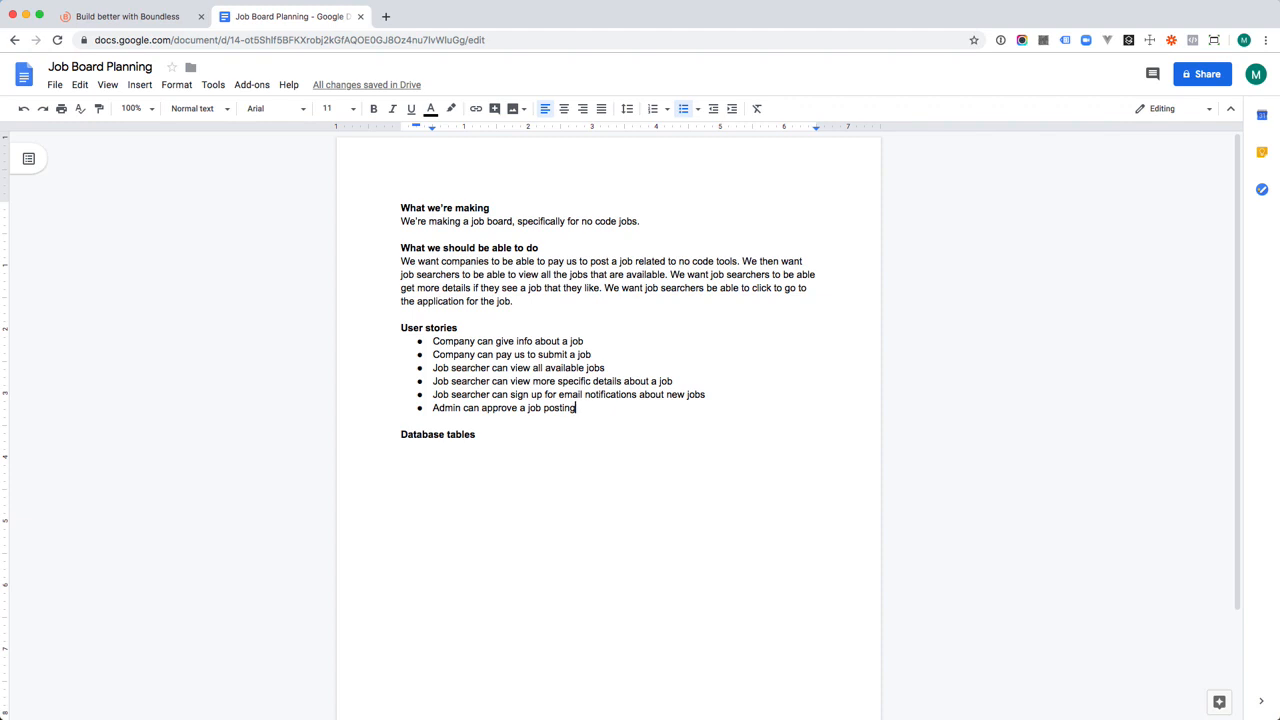
Under "Database tables", add an unbolded "Lead" line with the dashed list item "Email"
key("Down")
key("Down")
key("Return")
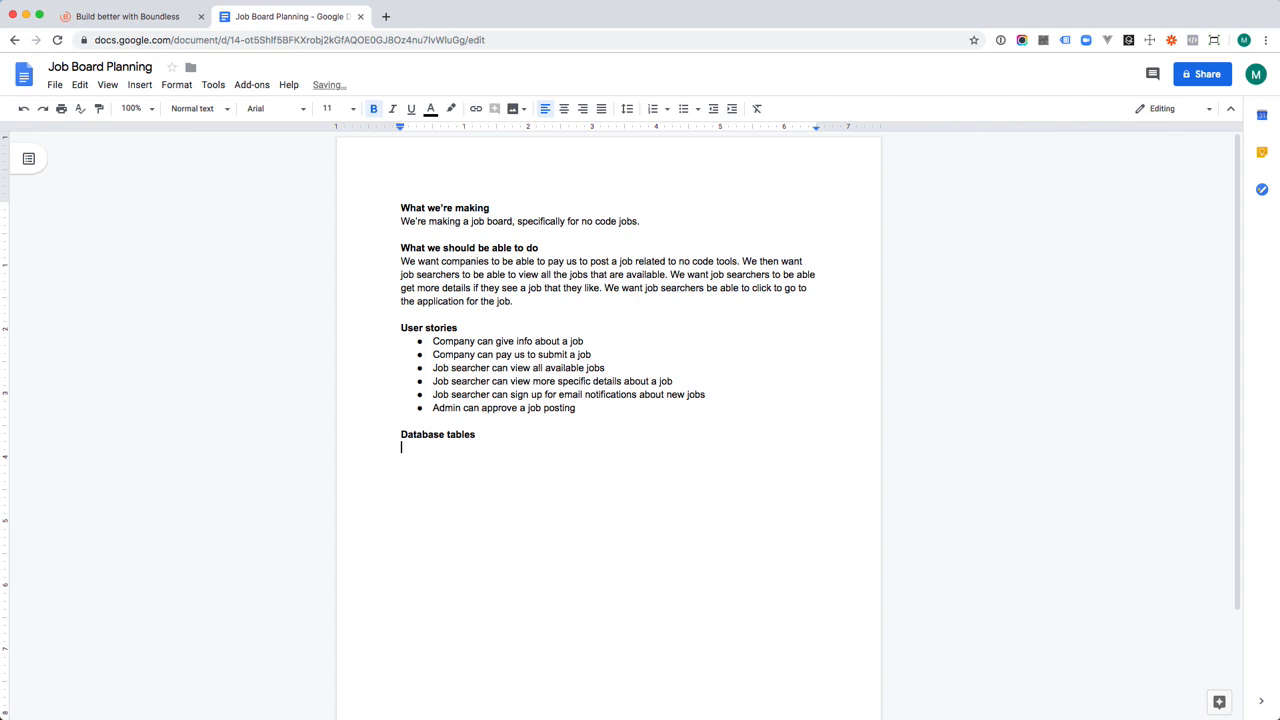
key("super+shift+b")
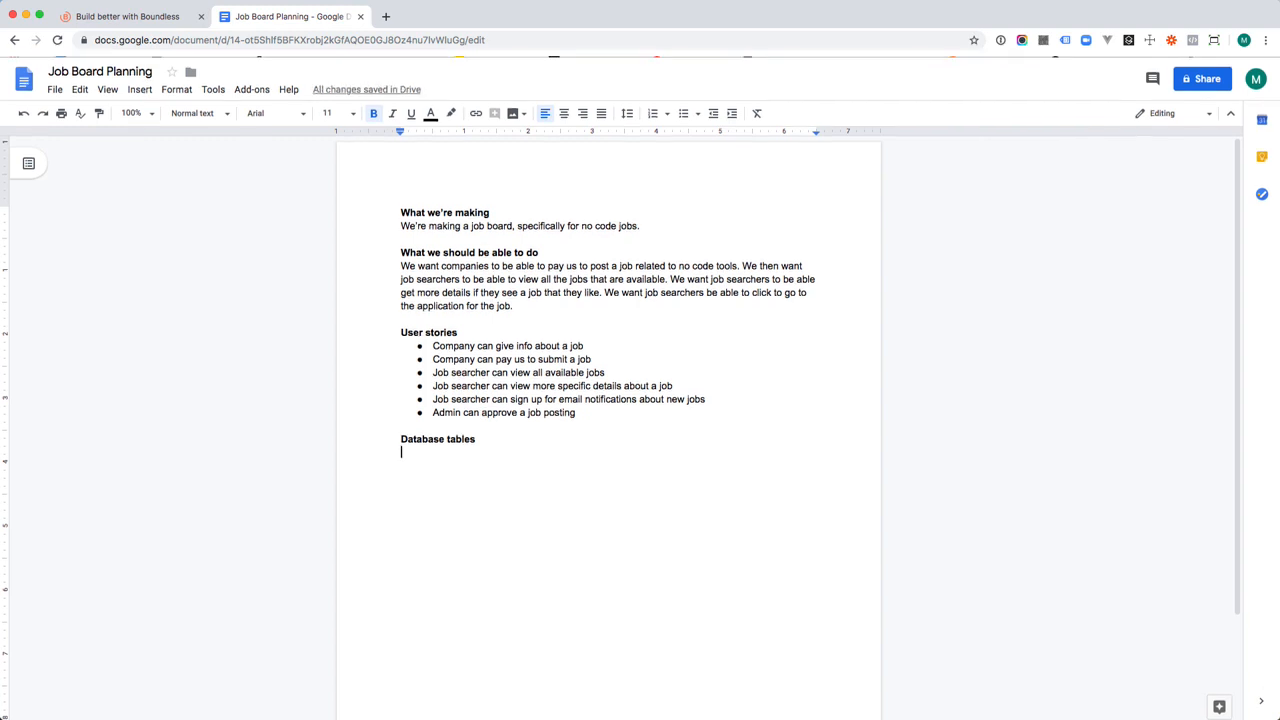
key("super+shift+b")
key("super+b")
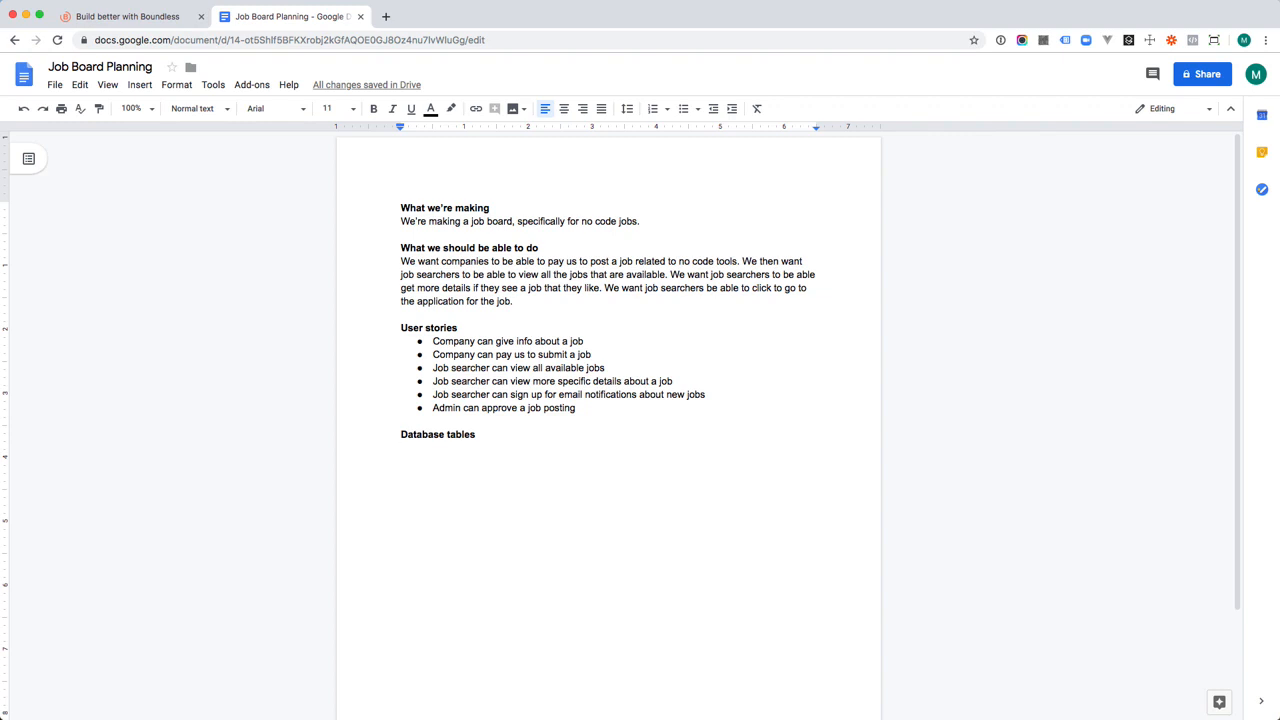
type("Lead")
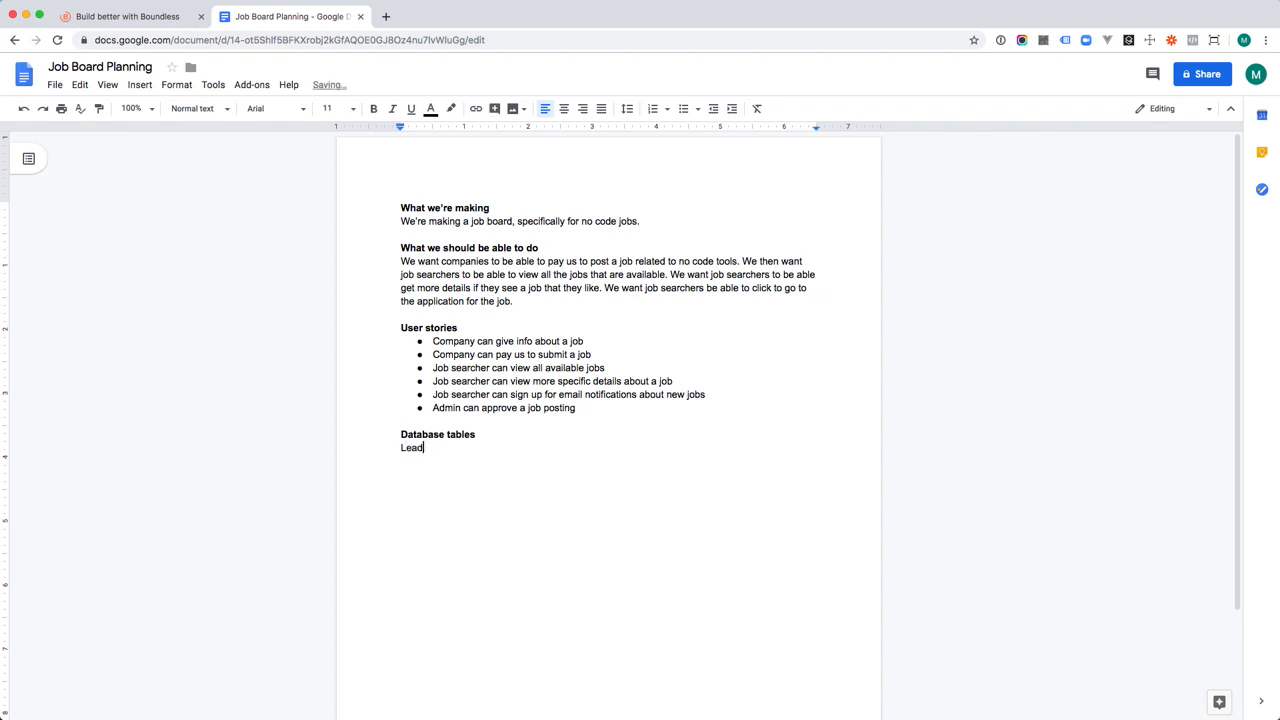
key("Return")
type("- Em")
type("ail")
Below the Lead table, leave a blank line and add "Jobs" with the dashed list item "Job title"
key("Return")
key("Return")
key("Return")
type("Jobs")
key("Return")
type("- Job t")
type("i")
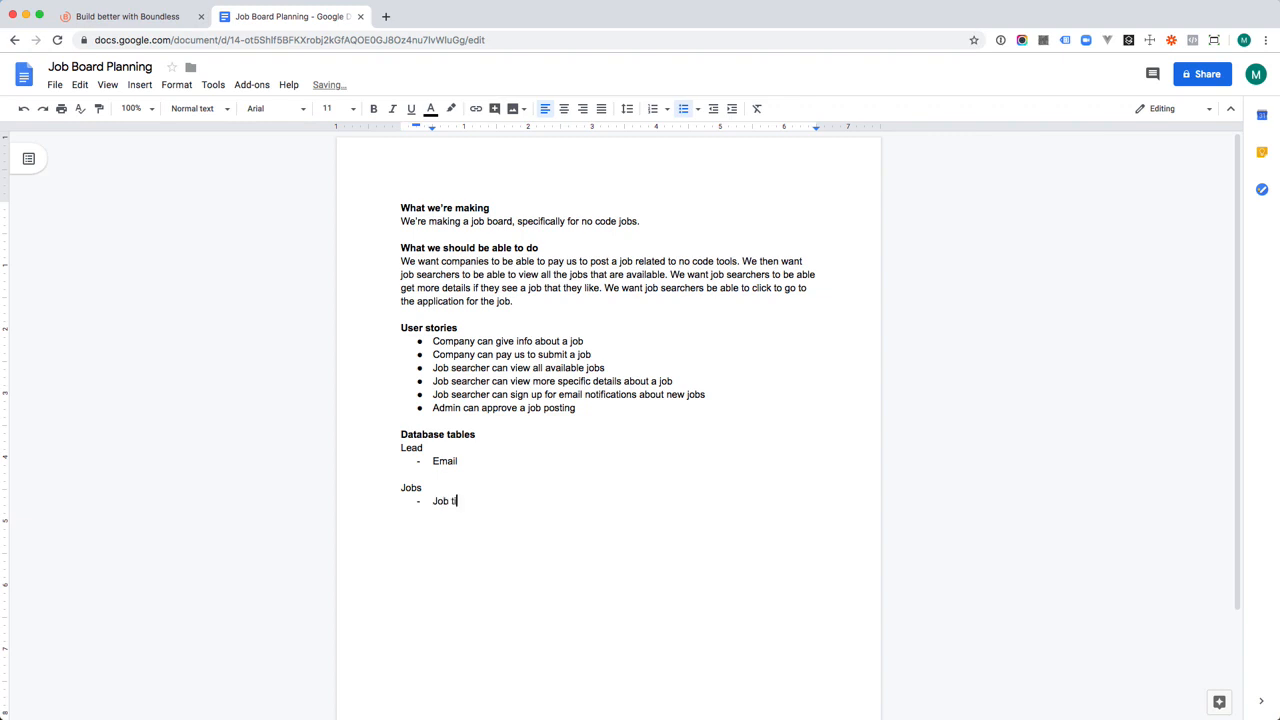
type("tle")
Add the items "Job application link", "Job location", "Job description" and "Job categories" to the Jobs list
key("Return")
type("Job application link")
key("Return")
type("Job location")
key("Return")
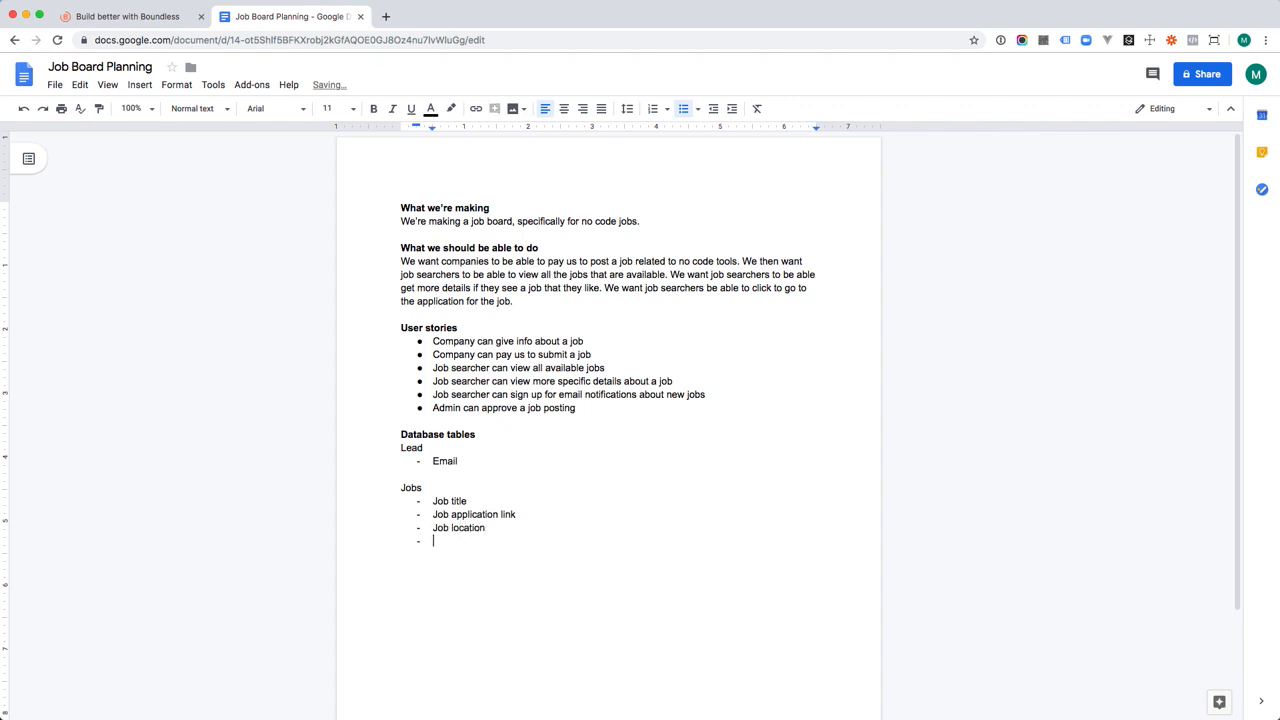
type("Job description")
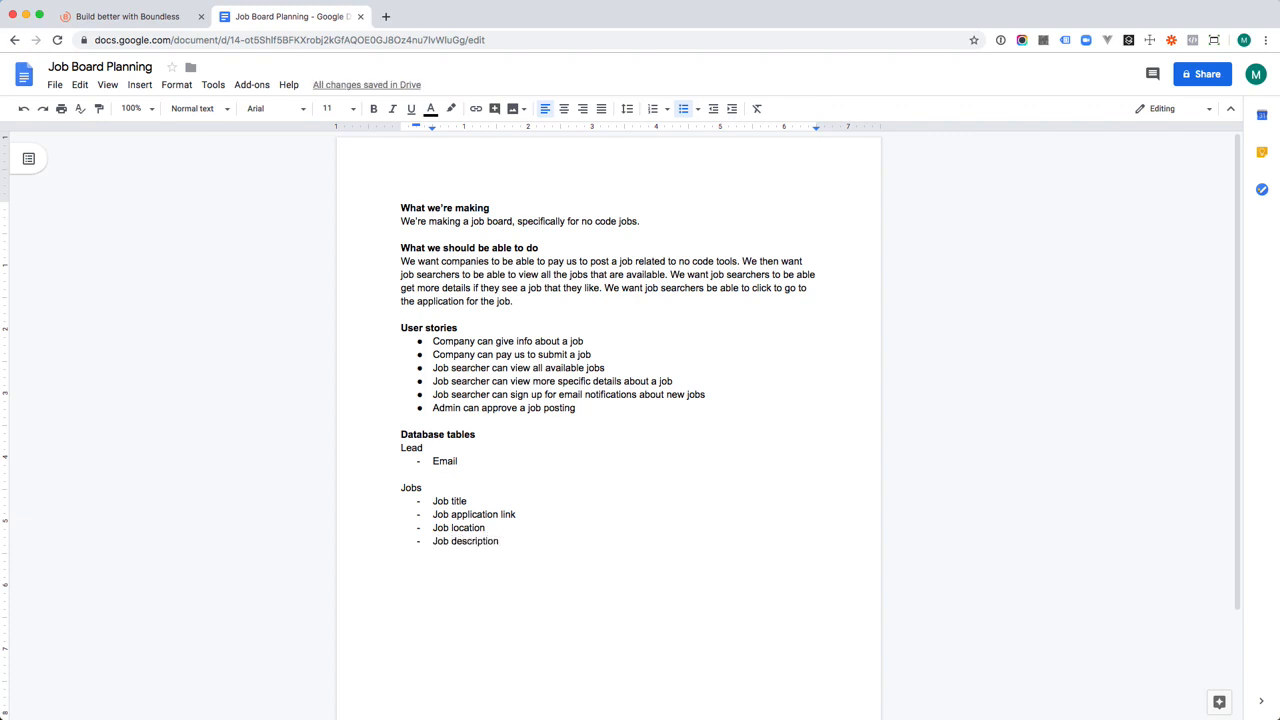
key("Return")
type("Job ca")
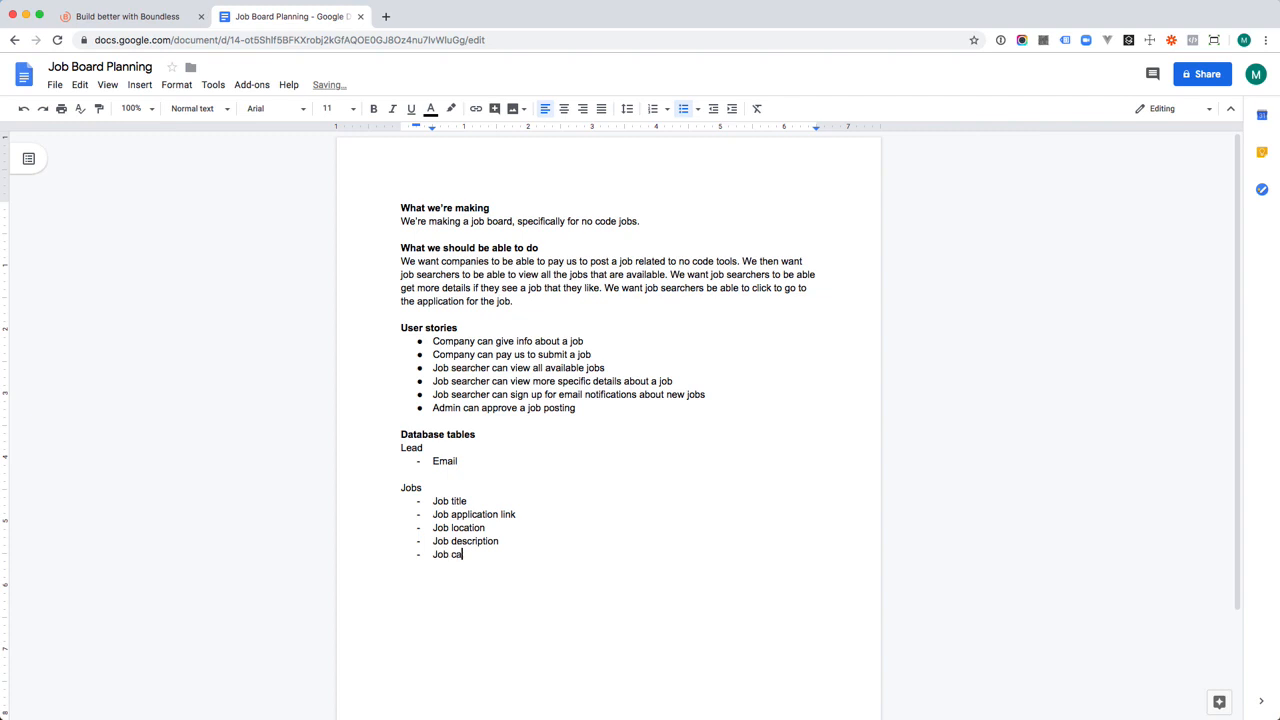
type("tegories")
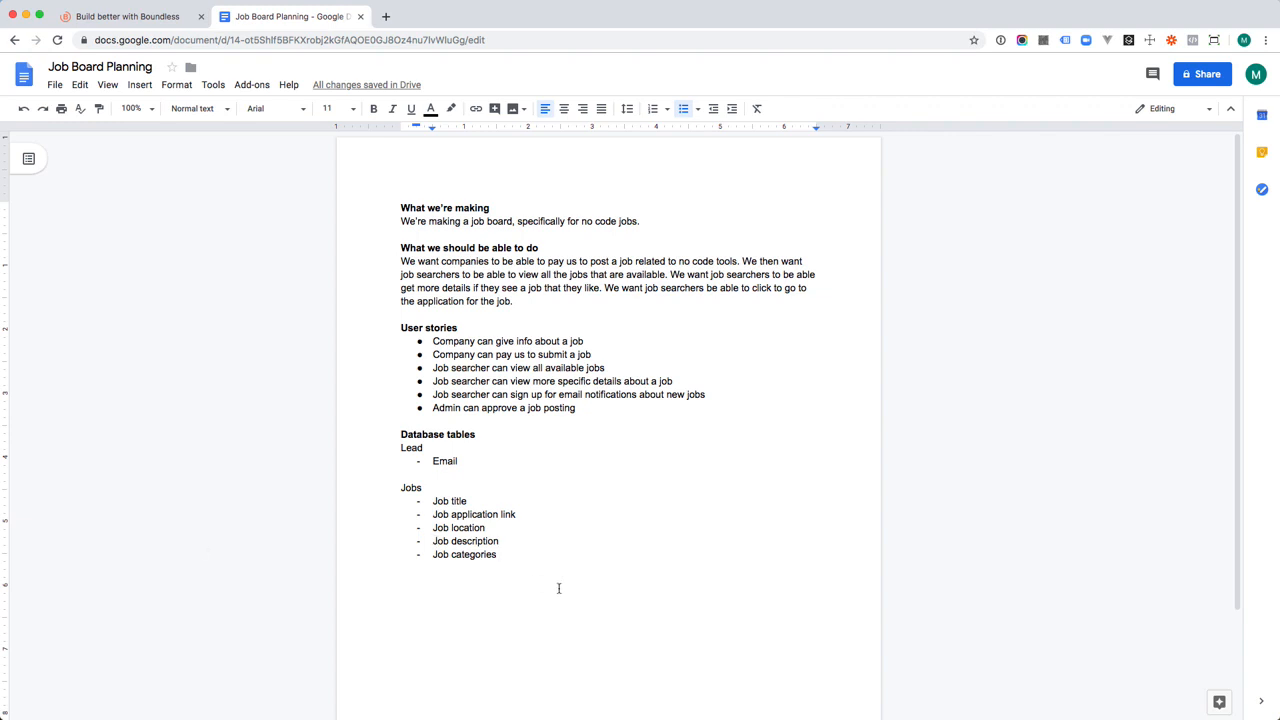
Directly below the Jobs list, add an unindented "Company" line with the dashed list item "Company name"
key("Return")
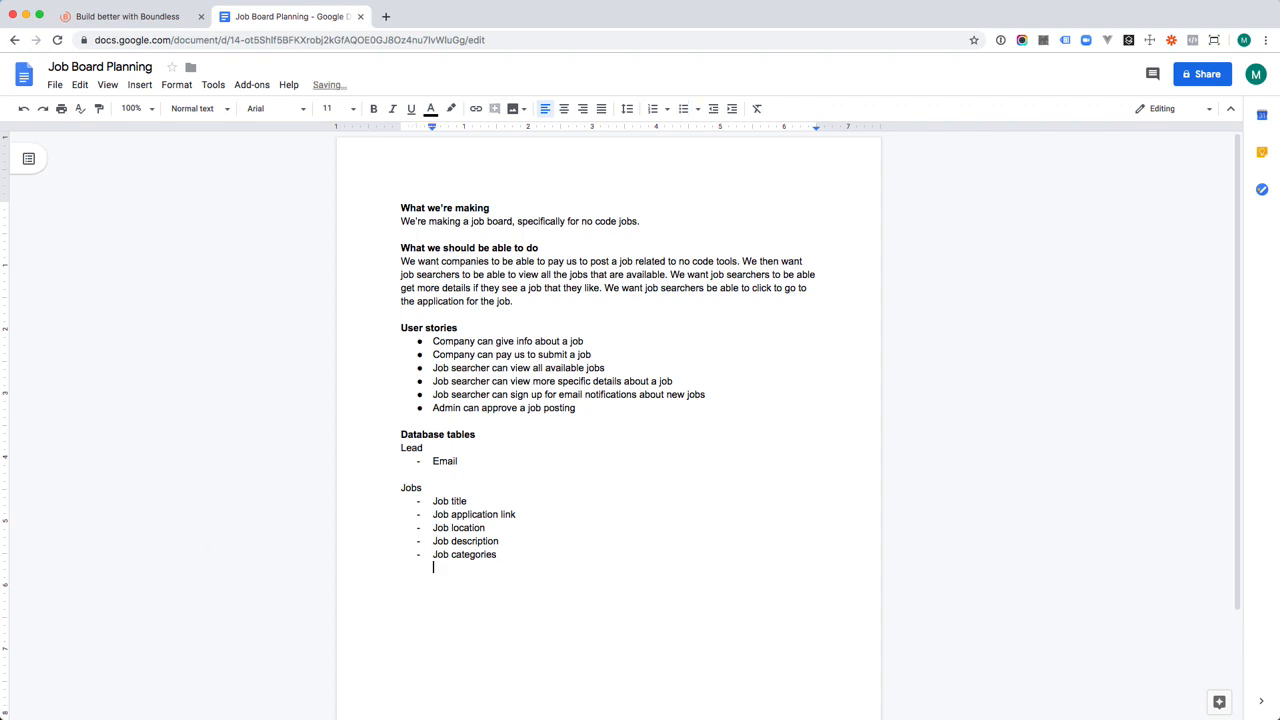
key("Return")
key("Return")
key("BackSpace")
key("BackSpace")
type("Company")
key("Return")
type("- Company ")
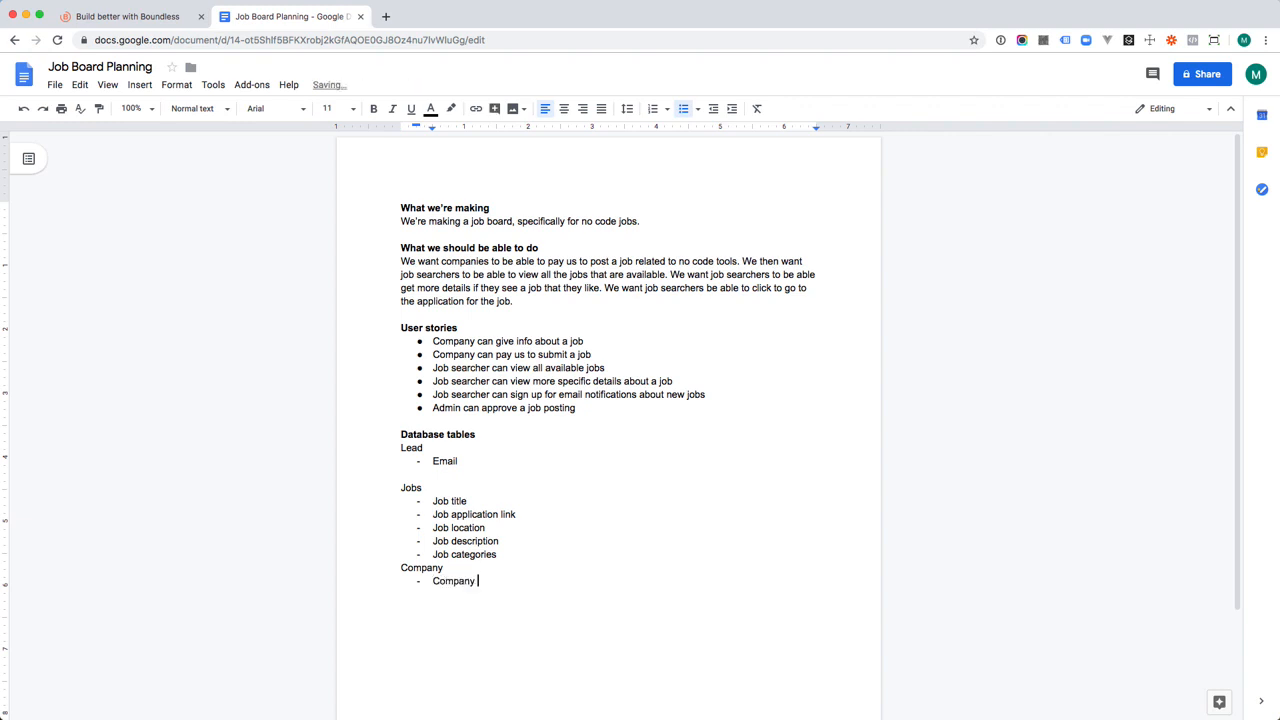
type("name")
Add the items "Company logo", "Company contact" and "Contact email" to the Company list
key("Return")
type("Company logo")
key("Return")
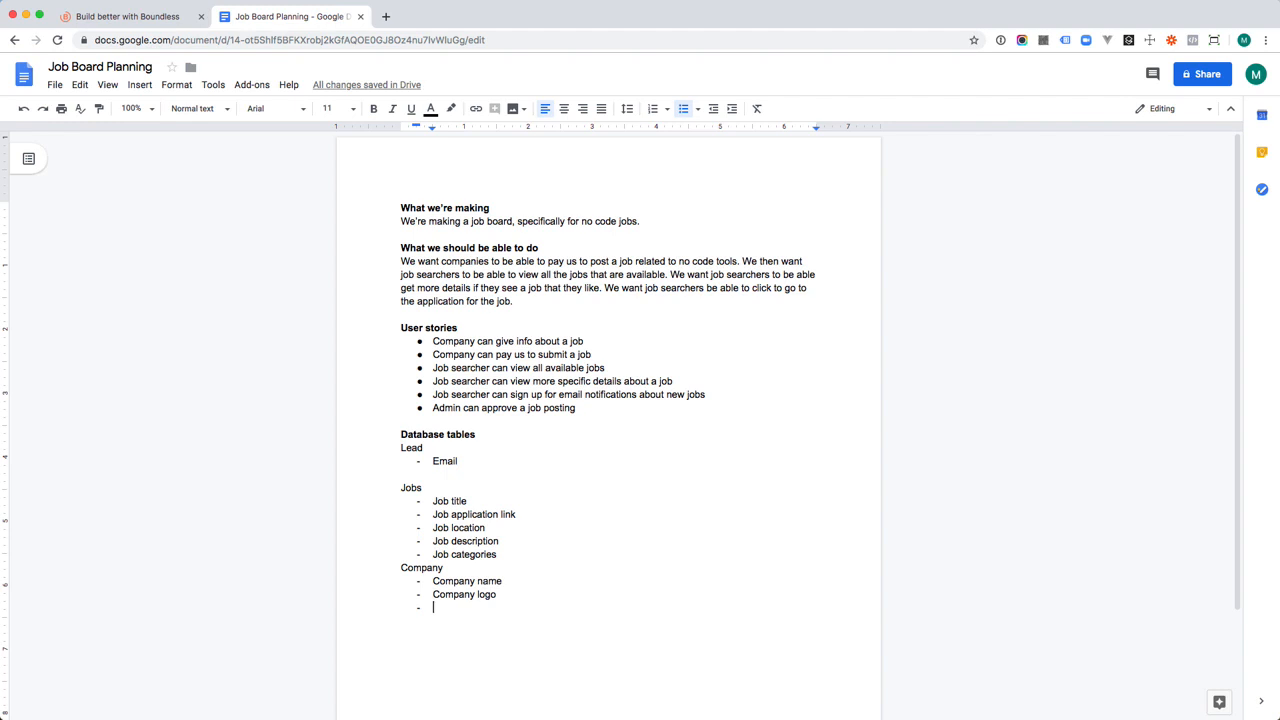
type("Company con")
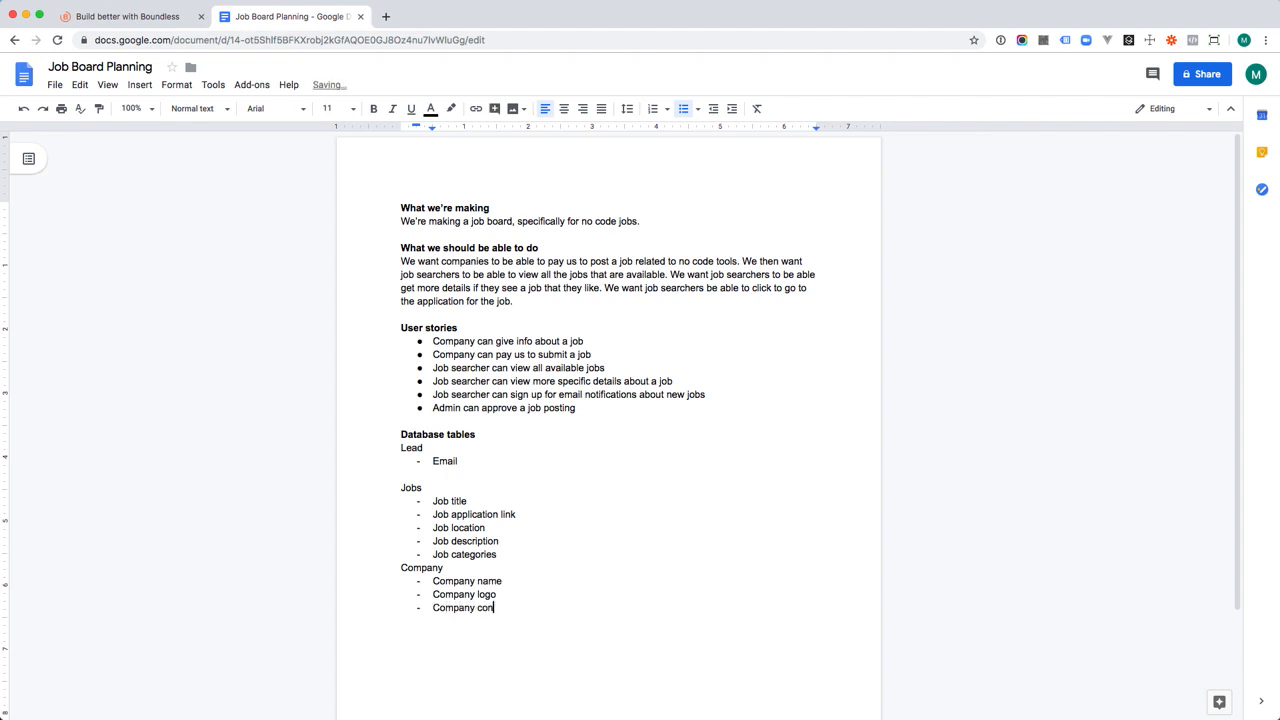
type("tact")
key("Return")
type("Contact email")
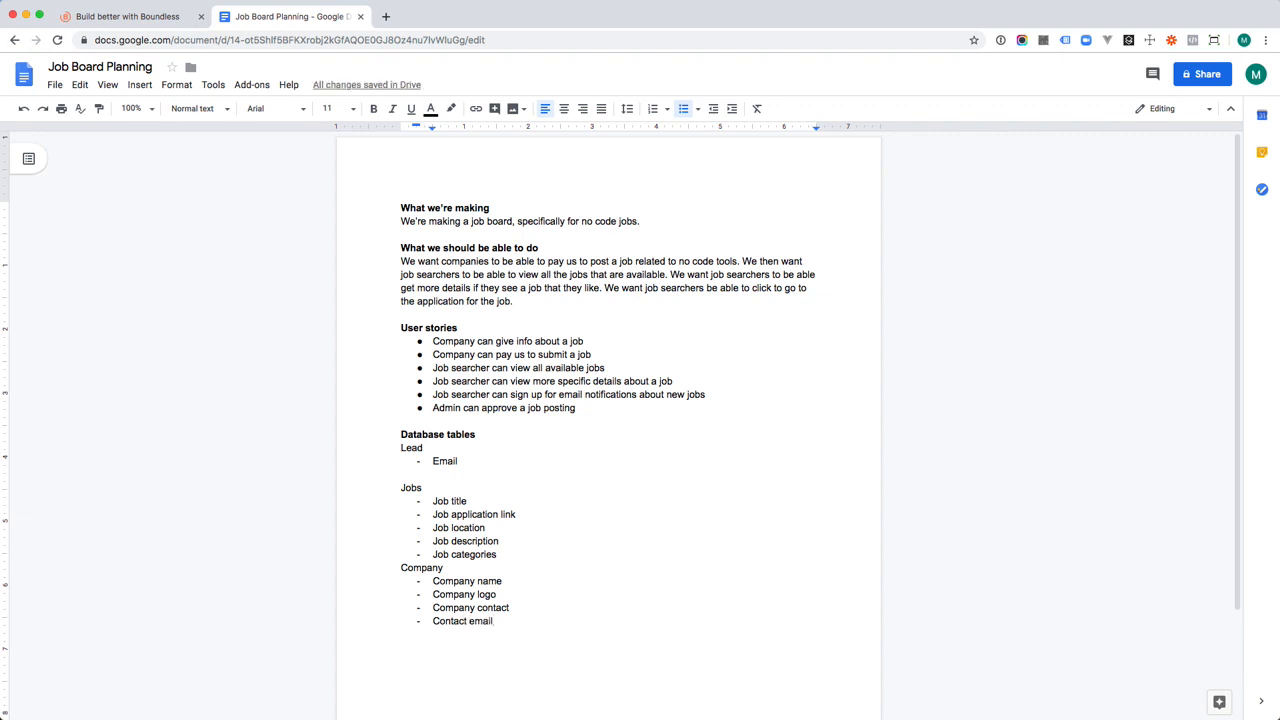
Add "Approved (boolean)" at the end of the Jobs list and remove the blank line above "Jobs"
key("Up")
key("Up")
key("Up")
key("Up")
key("Up")
key("Return")
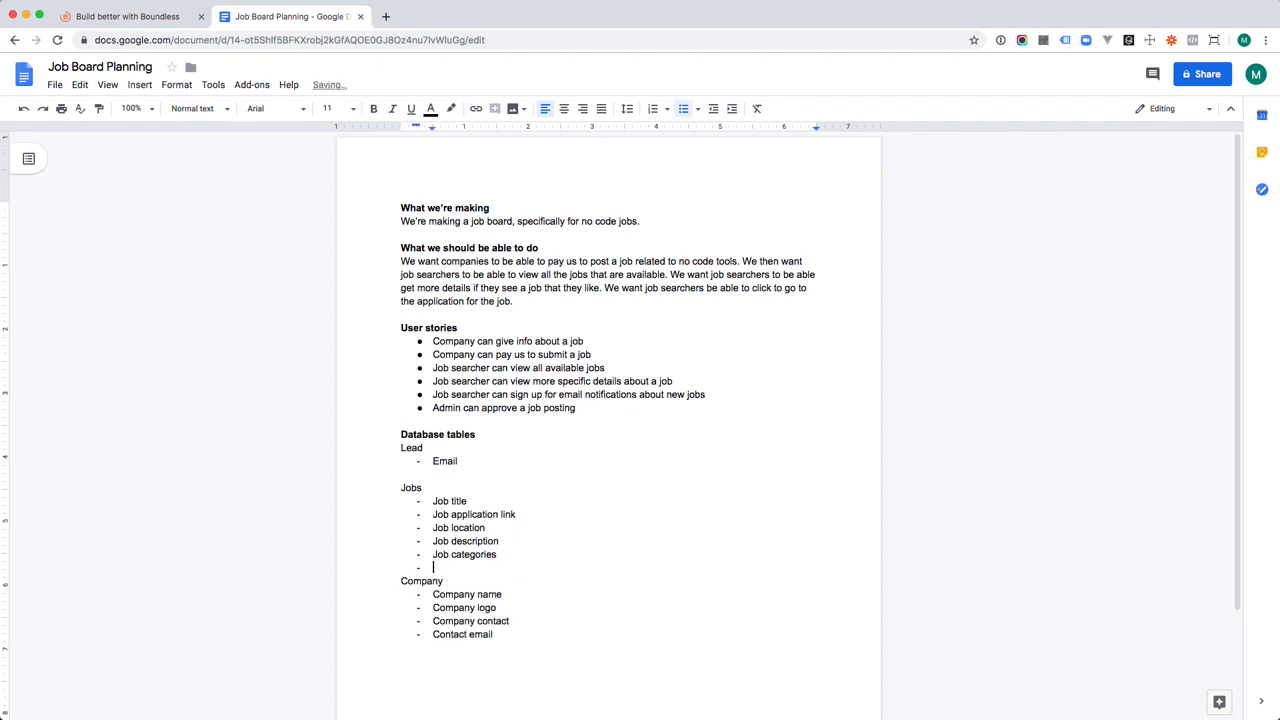
type("Approved (boolean)")
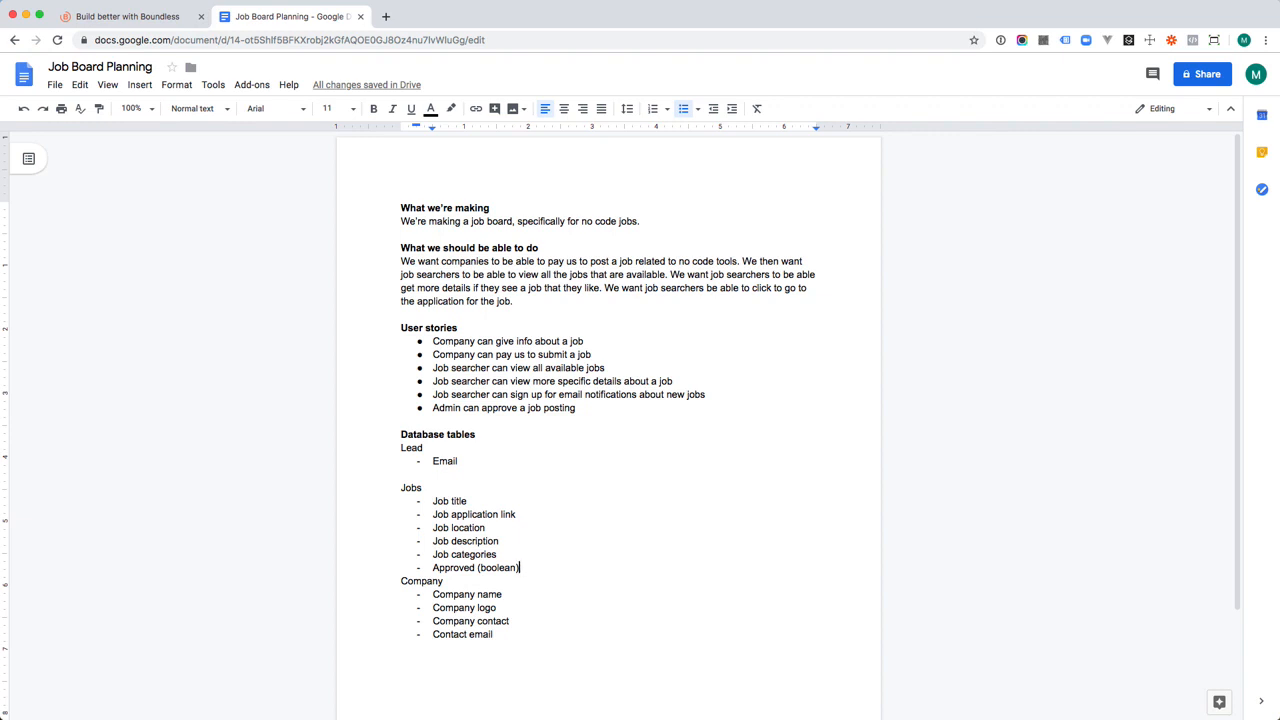
left_click(428, 478)
key("BackSpace")
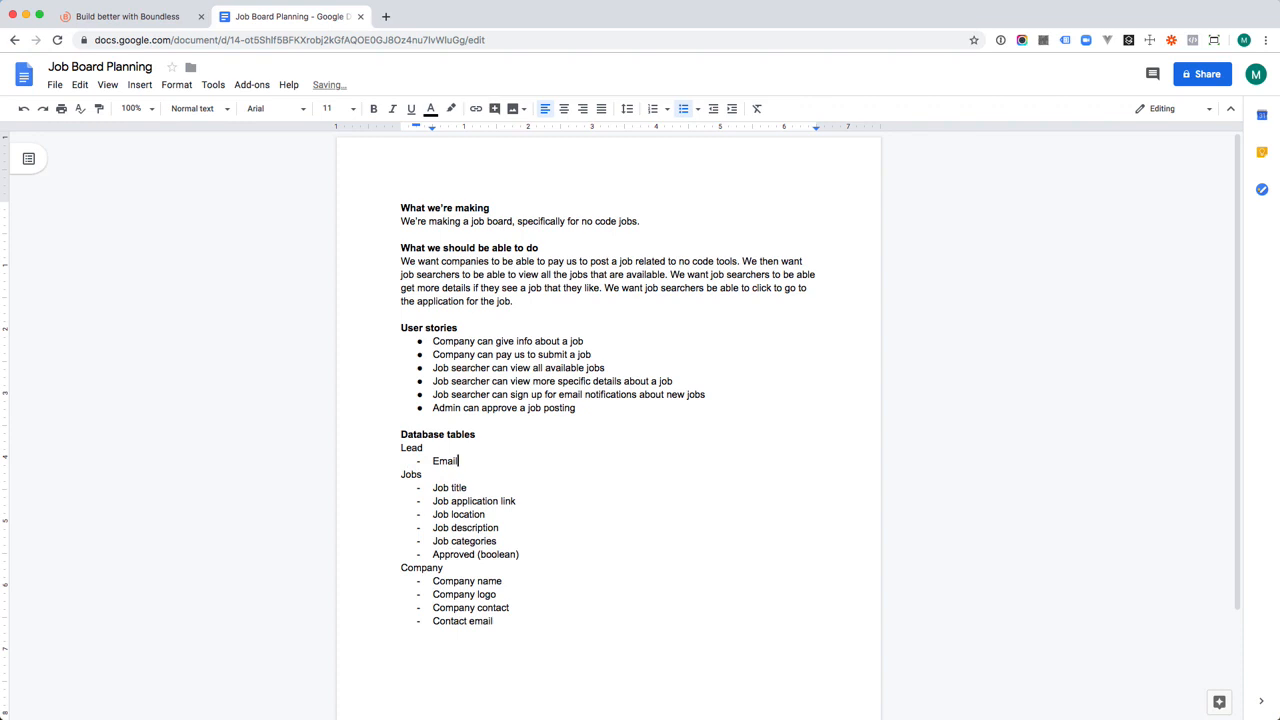